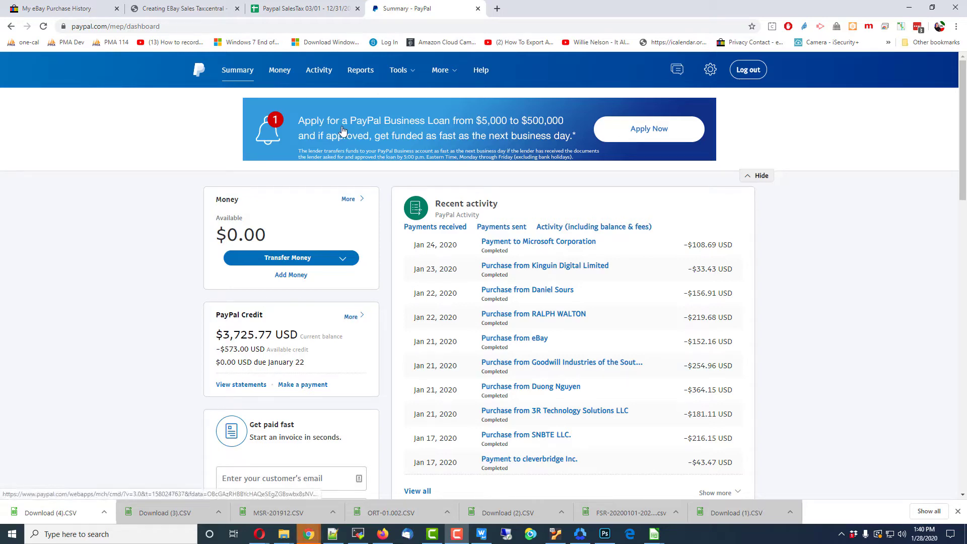
Go to PayPal's Reports section and choose Activity download in the sidebar
left_click(364, 70)
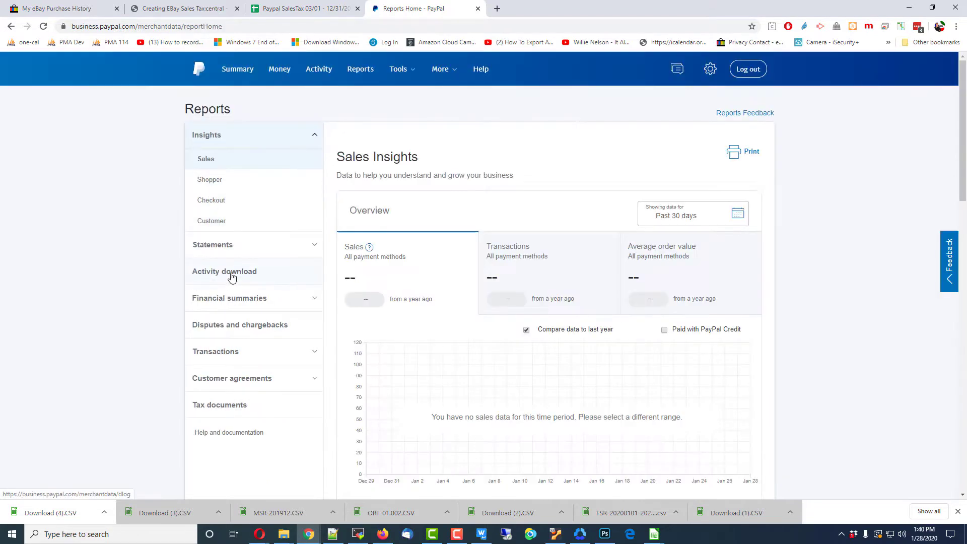
left_click(231, 278)
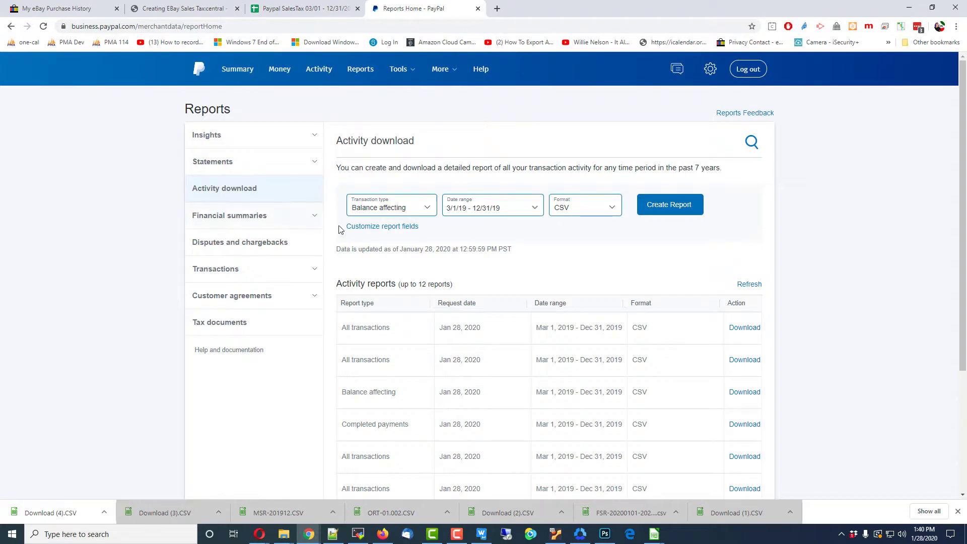
left_click(387, 227)
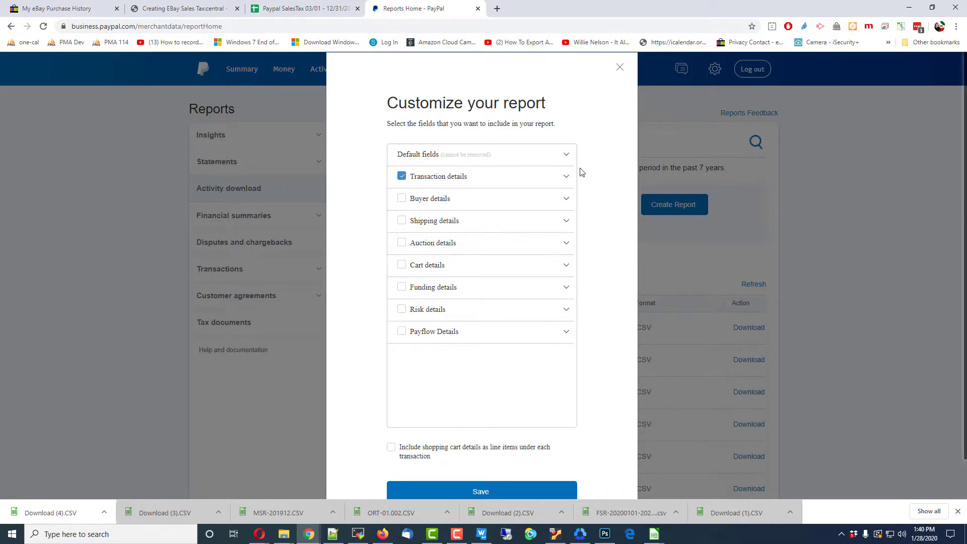
scroll(425, 365, "down", 1)
scroll(516, 183, "up", 1)
left_click(567, 177)
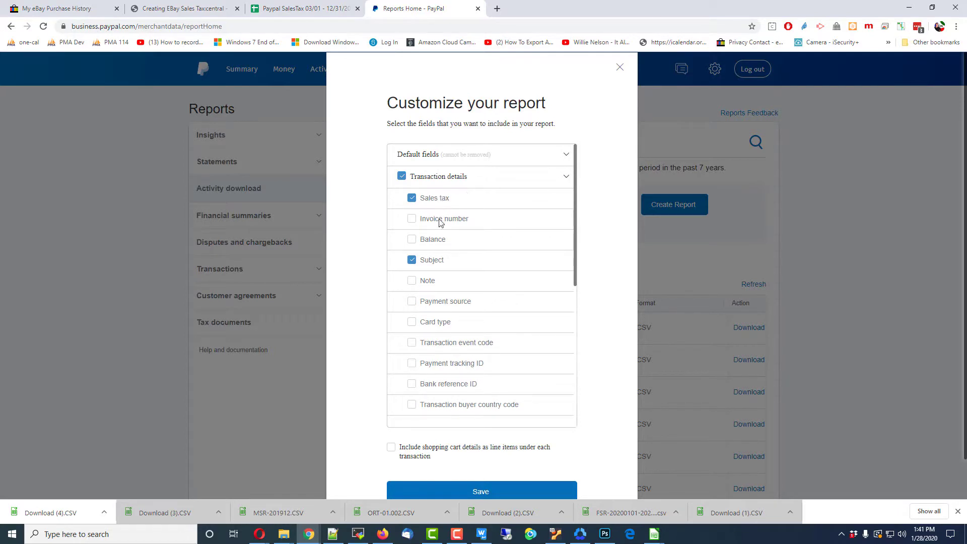
scroll(463, 283, "down", 5)
scroll(465, 288, "up", 5)
left_click(620, 71)
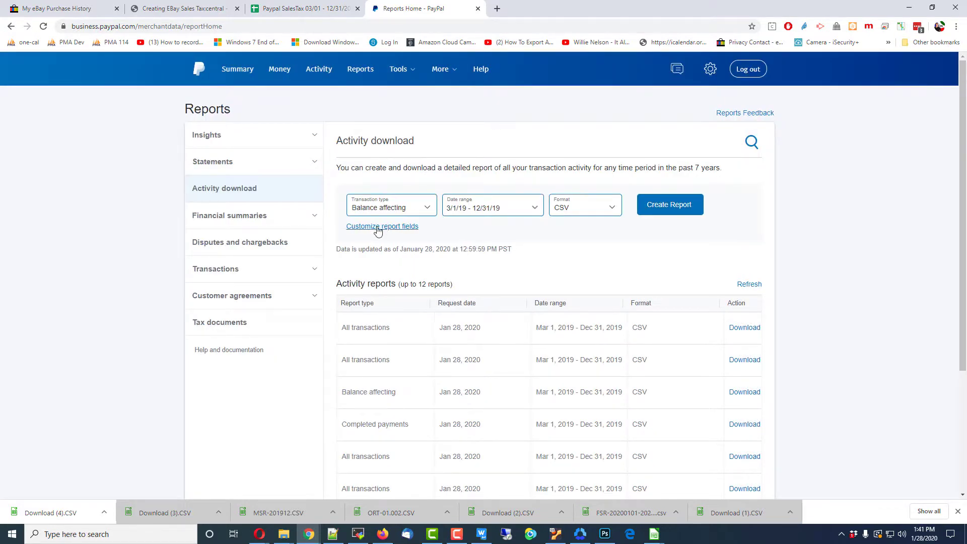
Create an All transactions CSV report for 3/1/19–12/31/19, then return to the Paypal SalesTax sheet
left_click(396, 208)
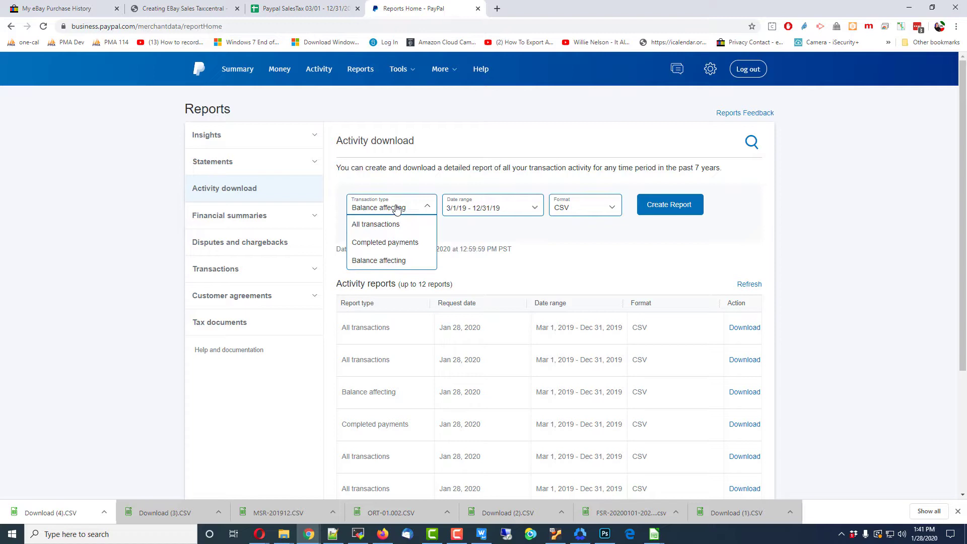
left_click(378, 224)
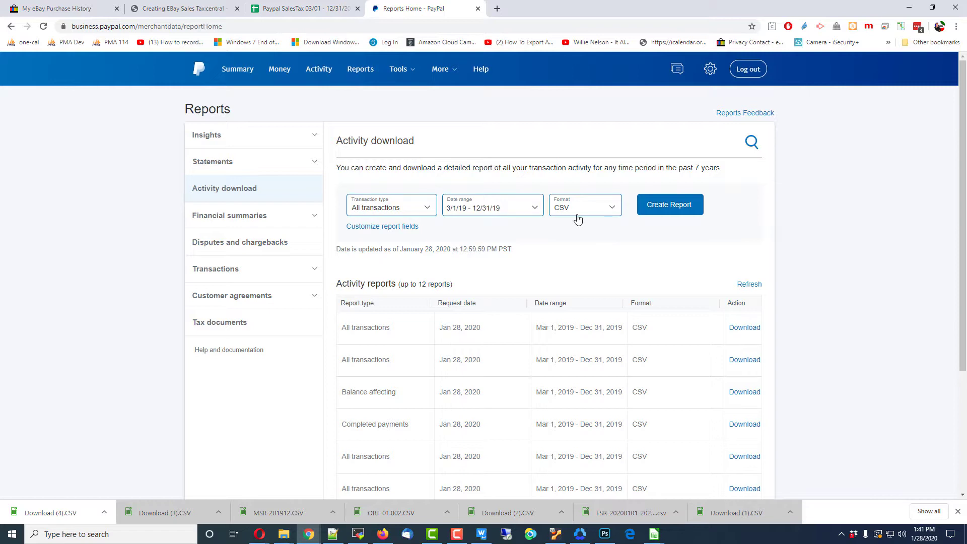
left_click(672, 209)
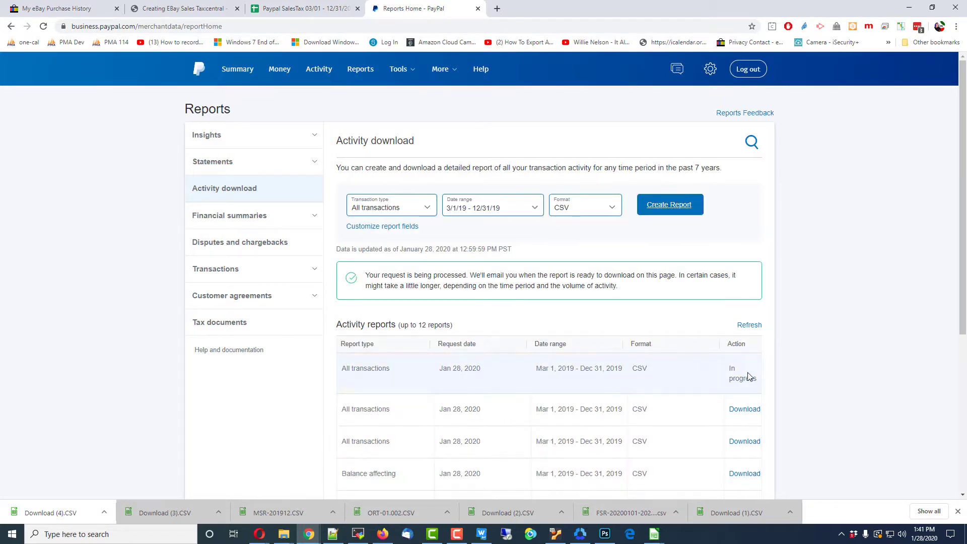
triple_click(743, 379)
left_click(295, 15)
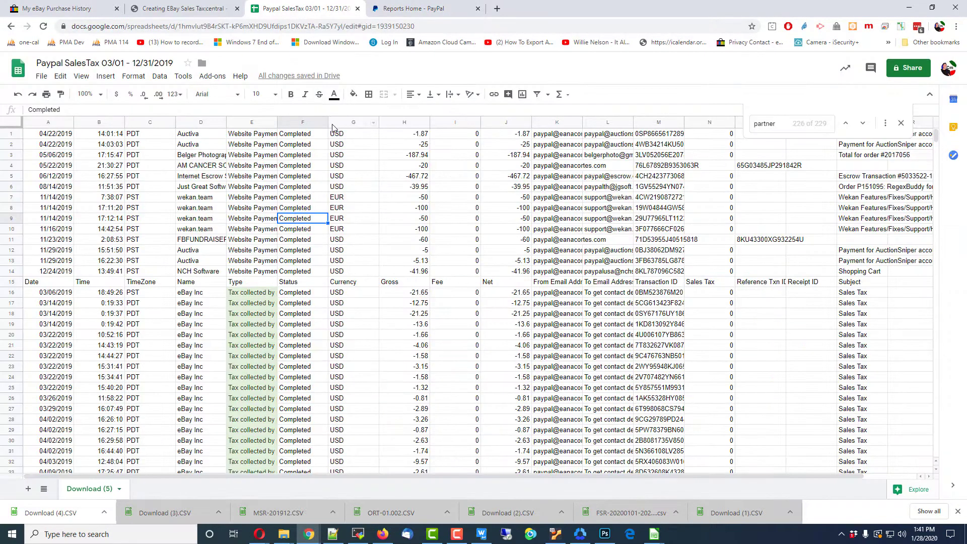
Sort the whole sheet A → Z by the date column A
left_click(50, 156)
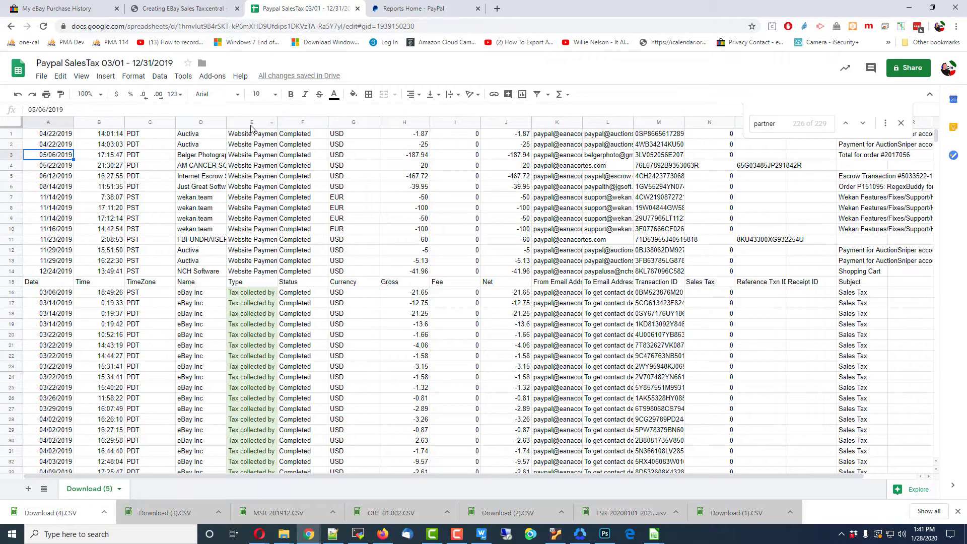
right_click(56, 124)
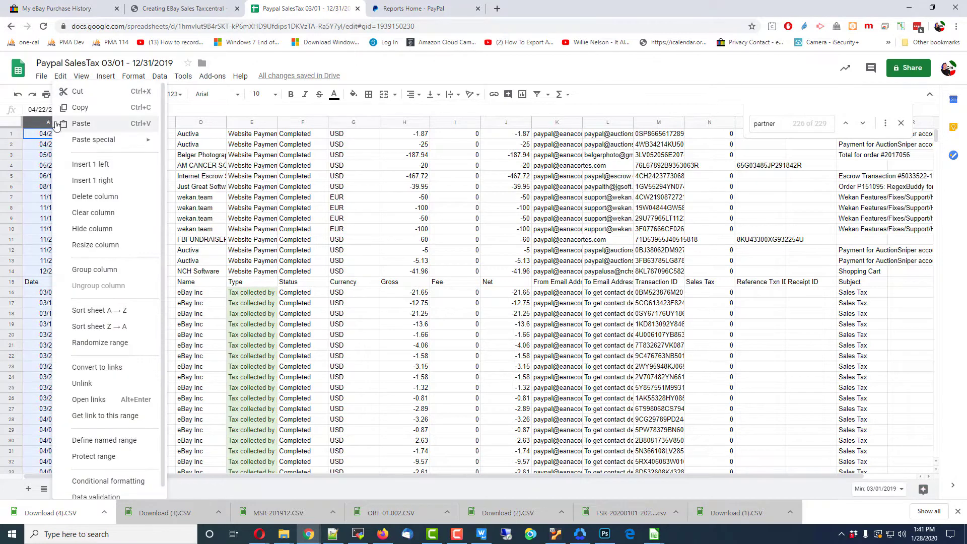
left_click(81, 311)
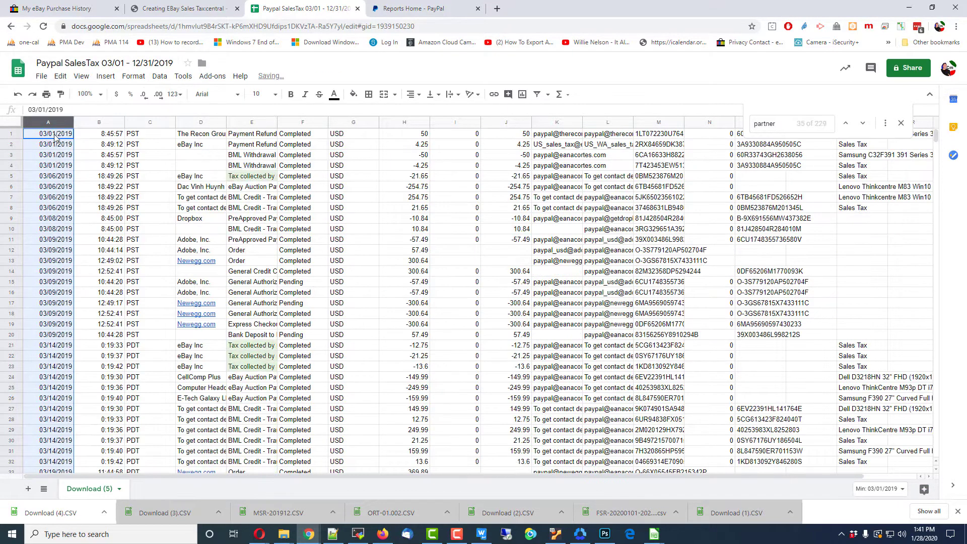
scroll(51, 403, "down", 6)
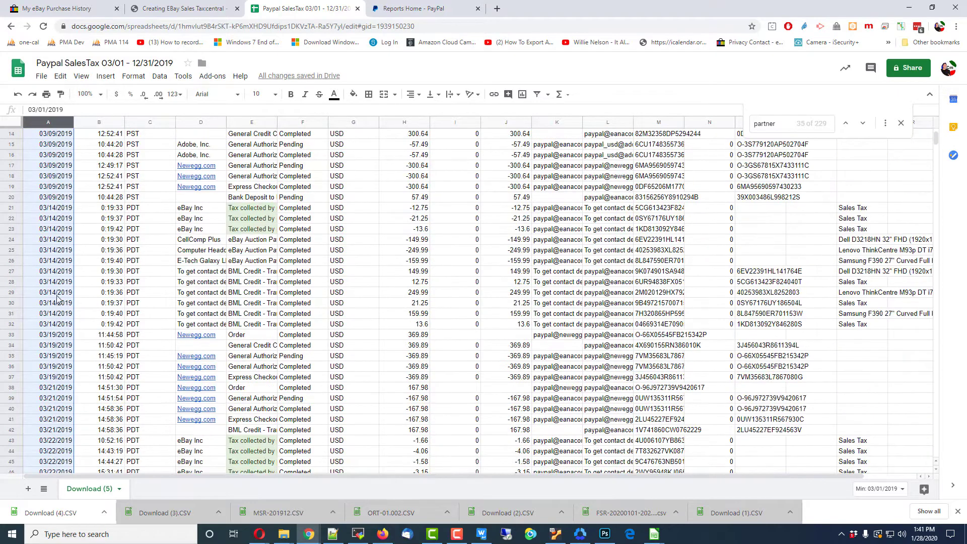
scroll(80, 303, "up", 6)
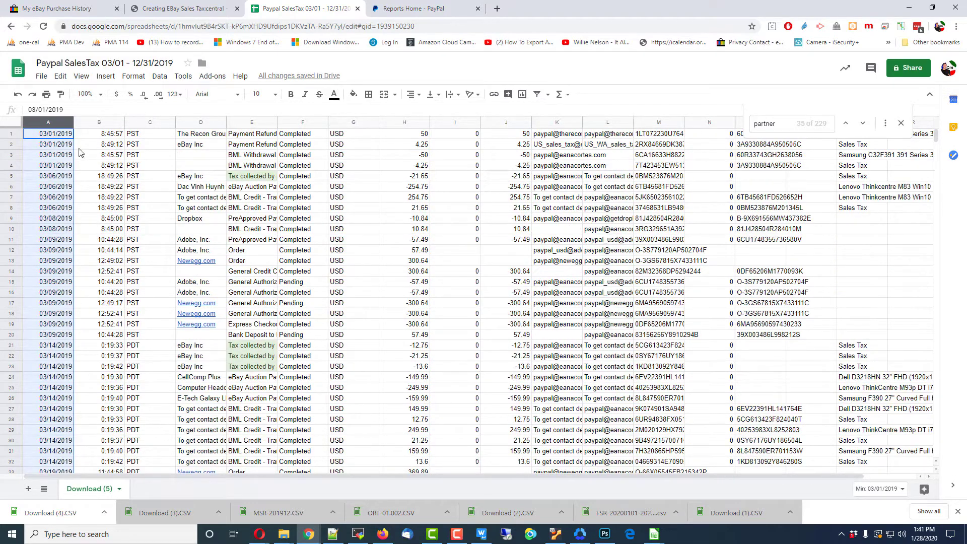
Review the transaction types in column E, including the Tax collected by partner entries
left_click(252, 178)
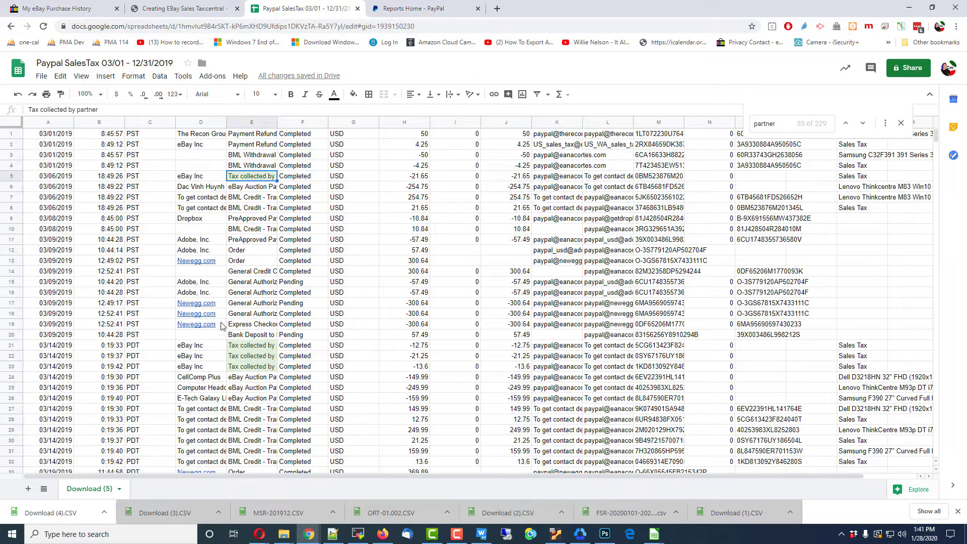
left_click(242, 346)
left_click(246, 356)
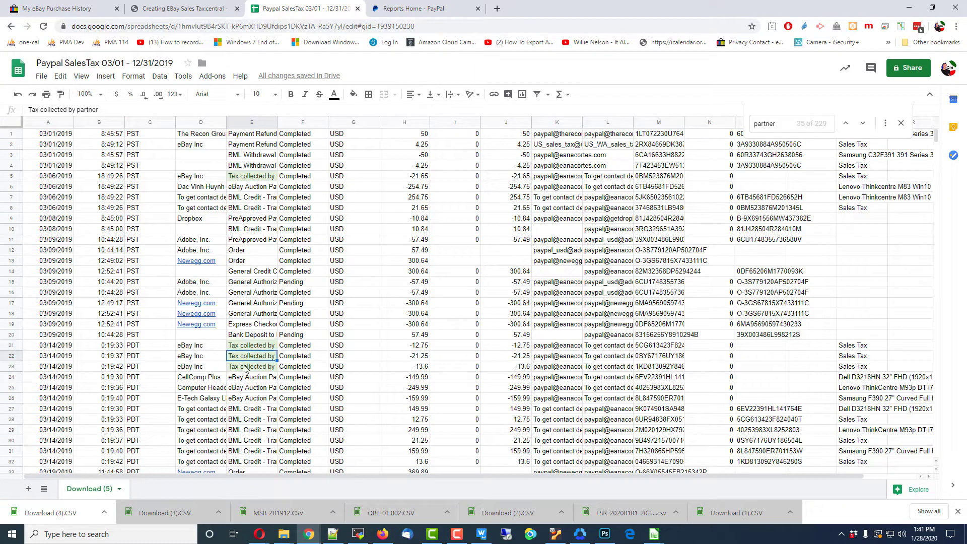
left_click(245, 369)
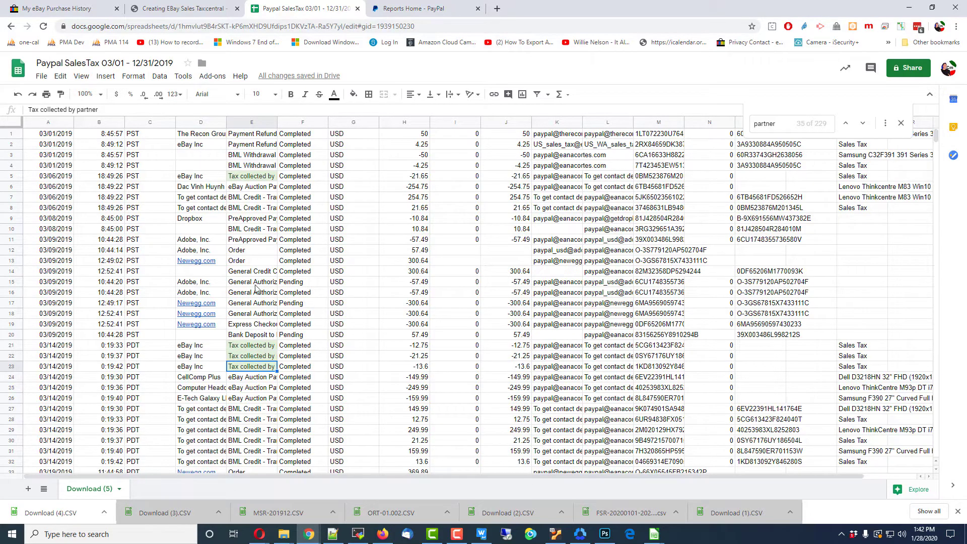
scroll(254, 375, "down", 5)
scroll(254, 377, "down", 8)
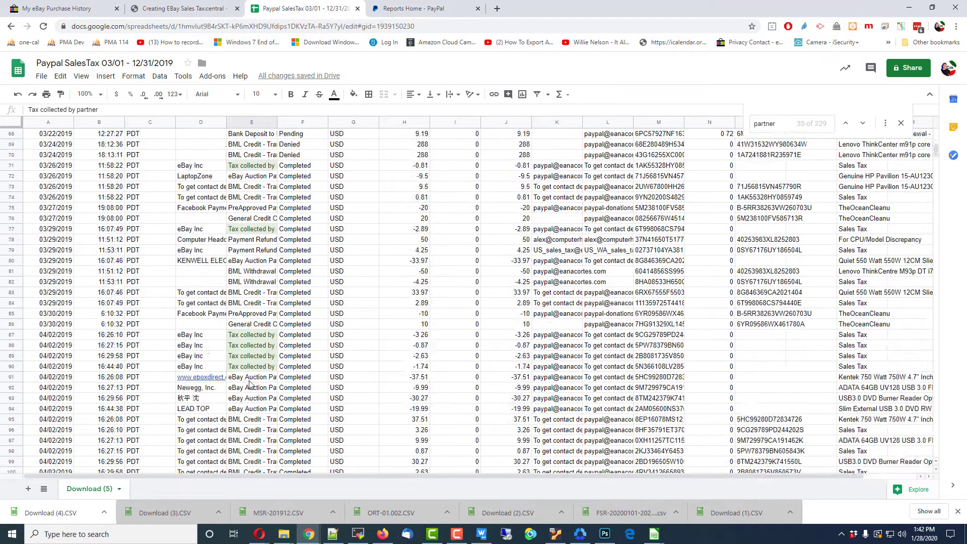
scroll(262, 328, "down", 9)
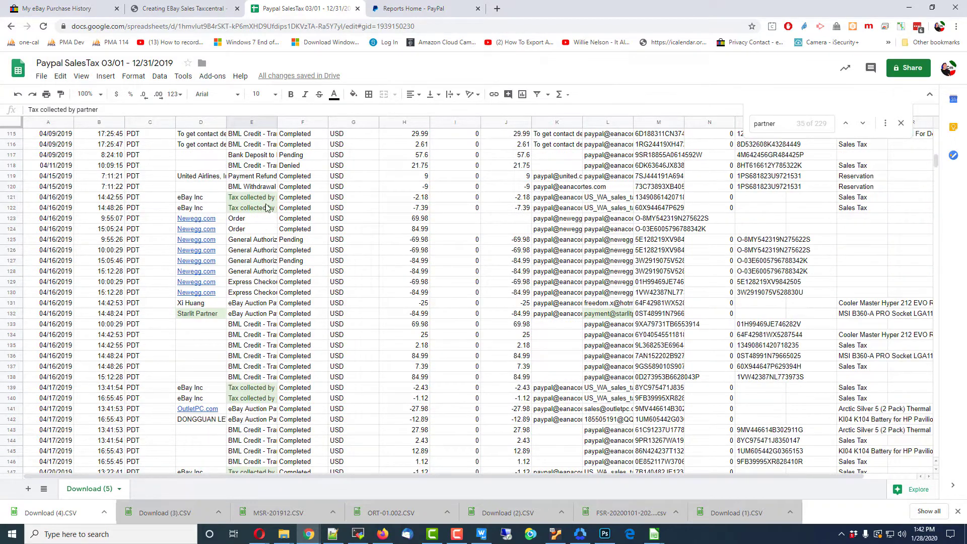
scroll(261, 262, "down", 9)
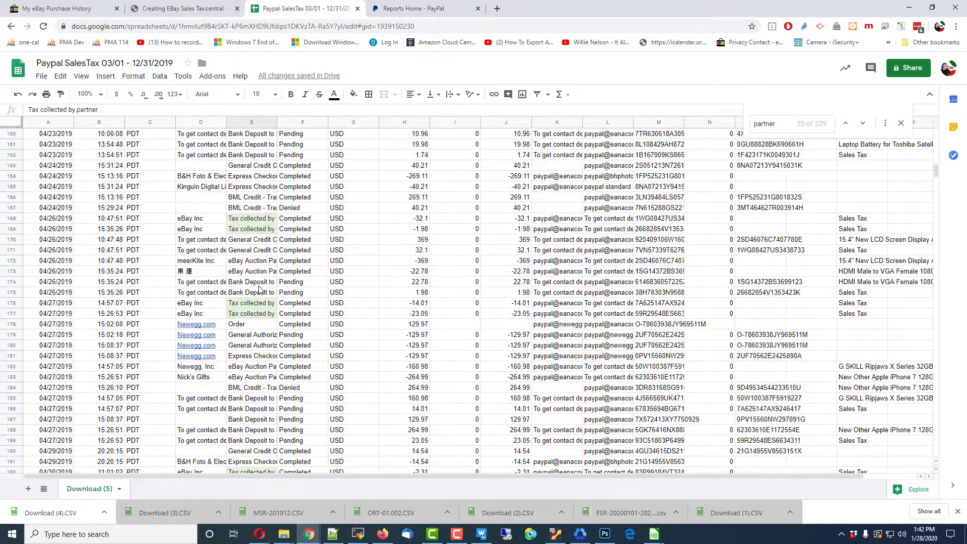
scroll(259, 289, "down", 3)
scroll(259, 289, "up", 6)
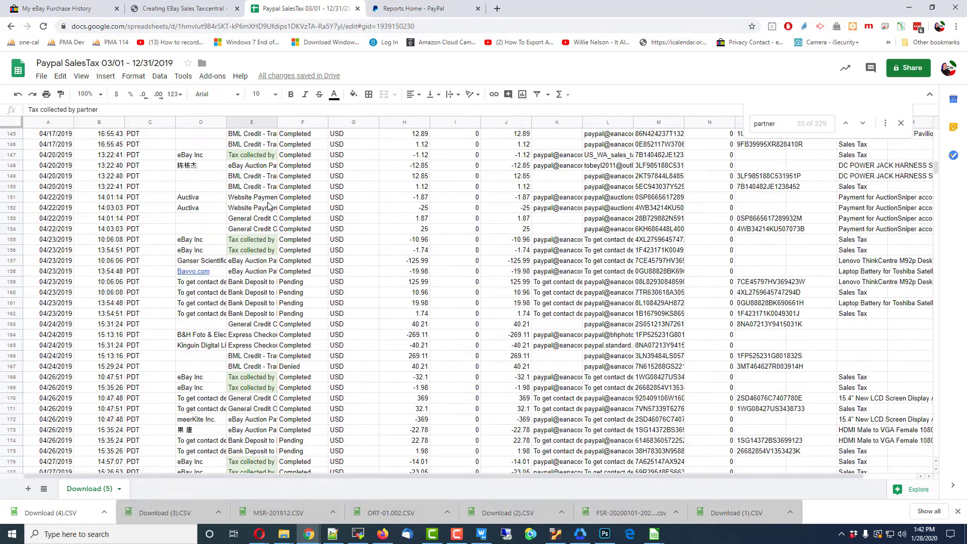
Sort the sheet Z → A by the Type column E
left_click(252, 123)
right_click(253, 123)
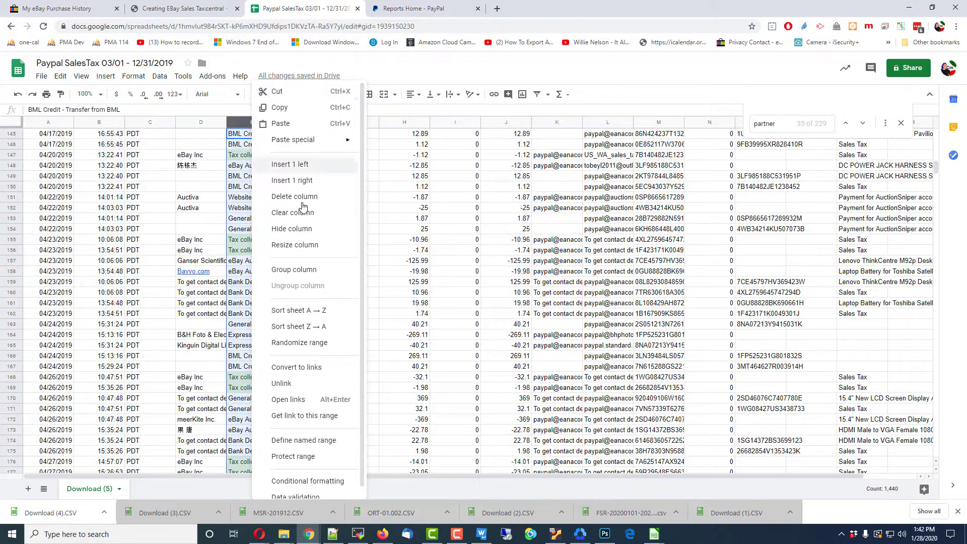
left_click(300, 327)
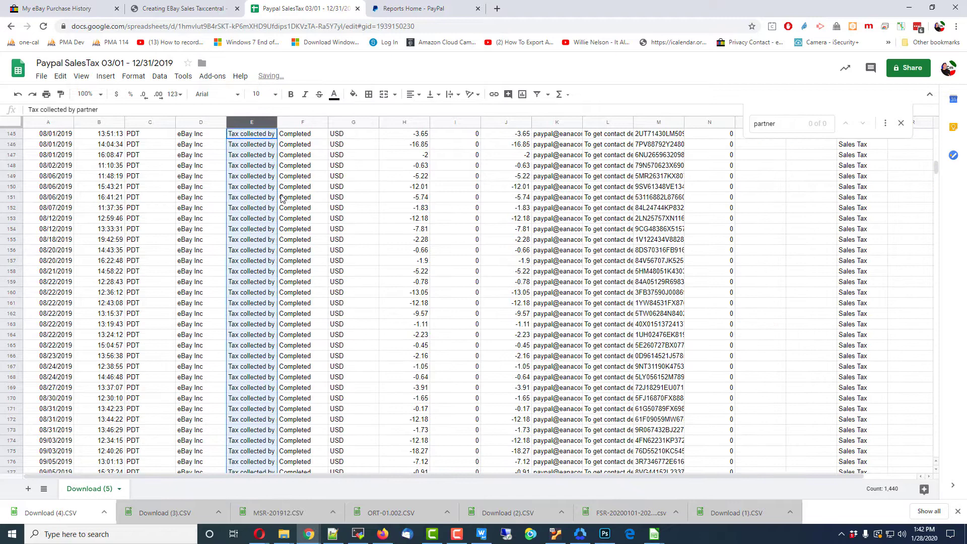
scroll(277, 222, "up", 18)
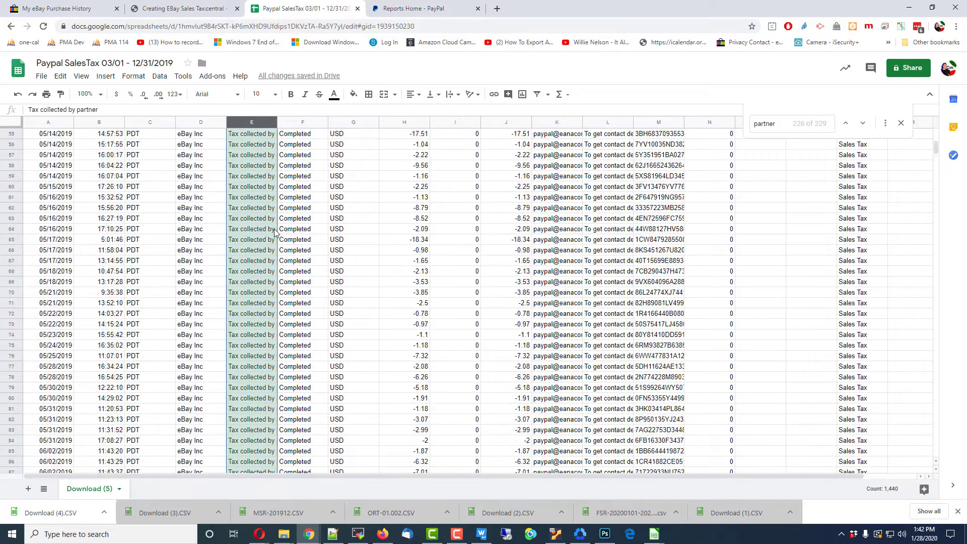
scroll(274, 232, "up", 18)
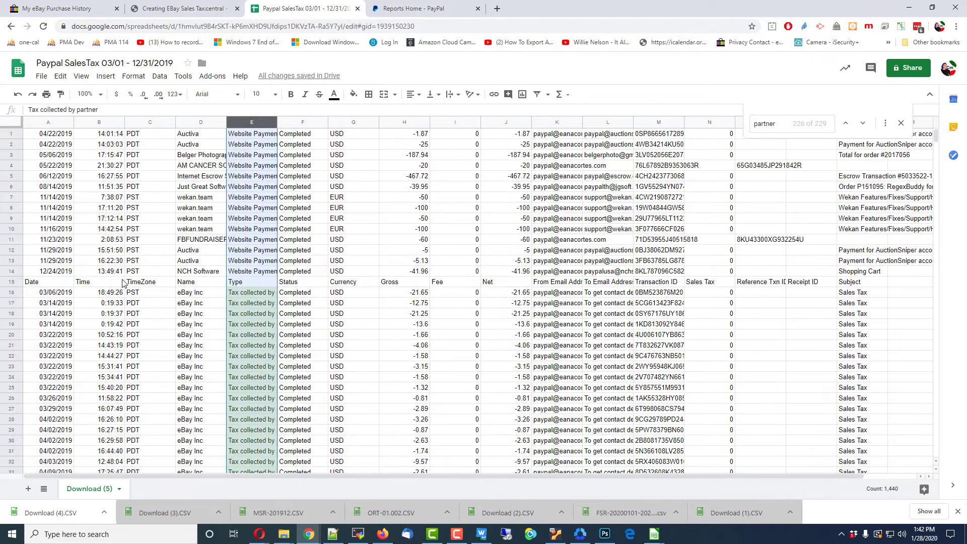
Select rows 1–14, the Website Payment rows above the header row
left_click(12, 135)
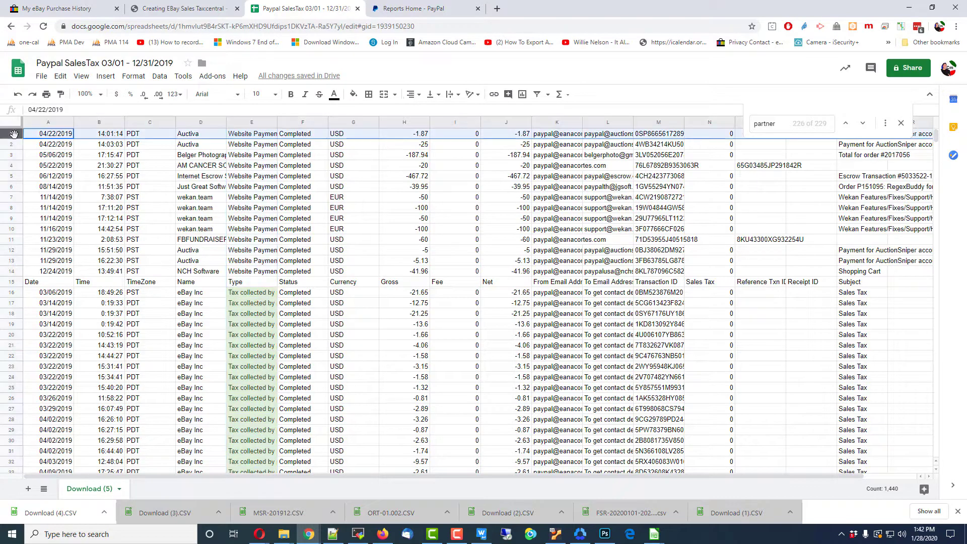
left_click(12, 282, "shift")
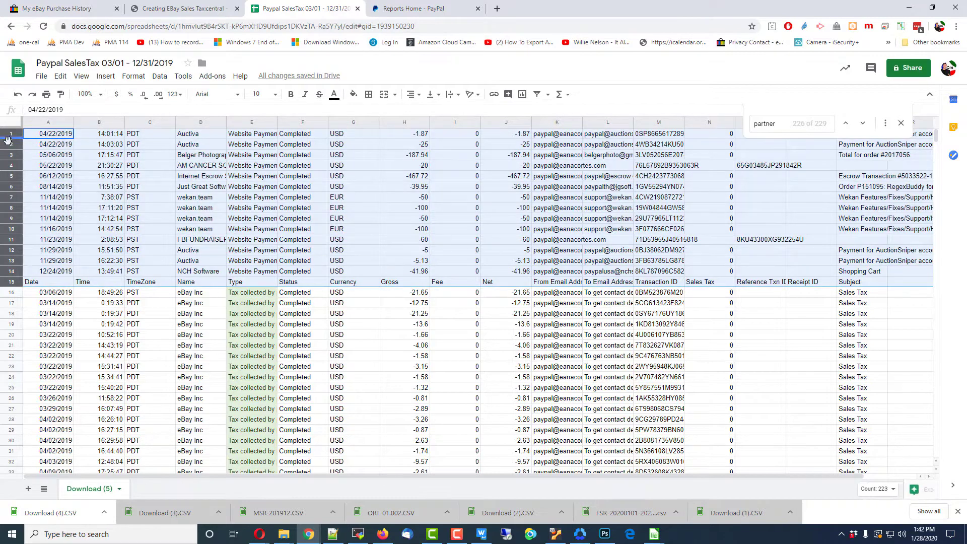
left_click(78, 239)
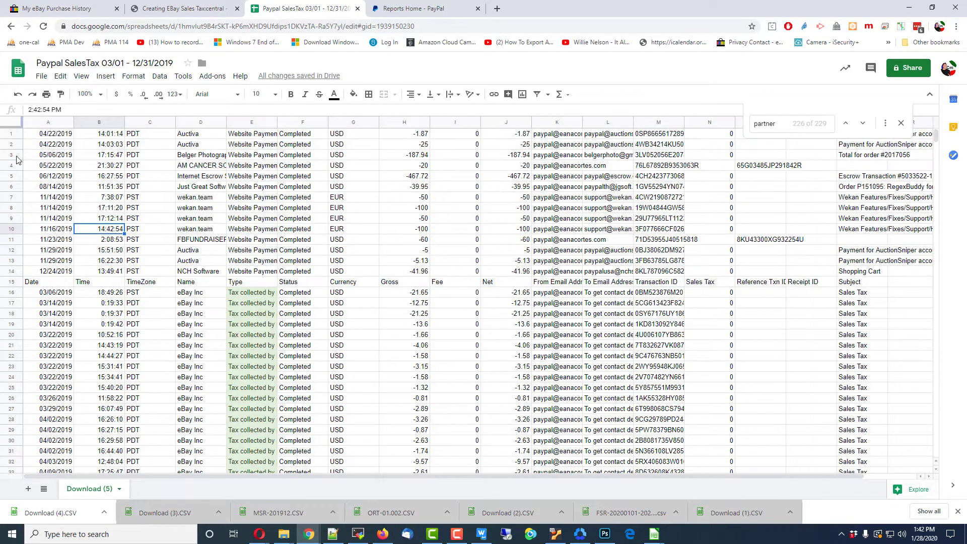
left_click(11, 133)
left_click(11, 271, "shift")
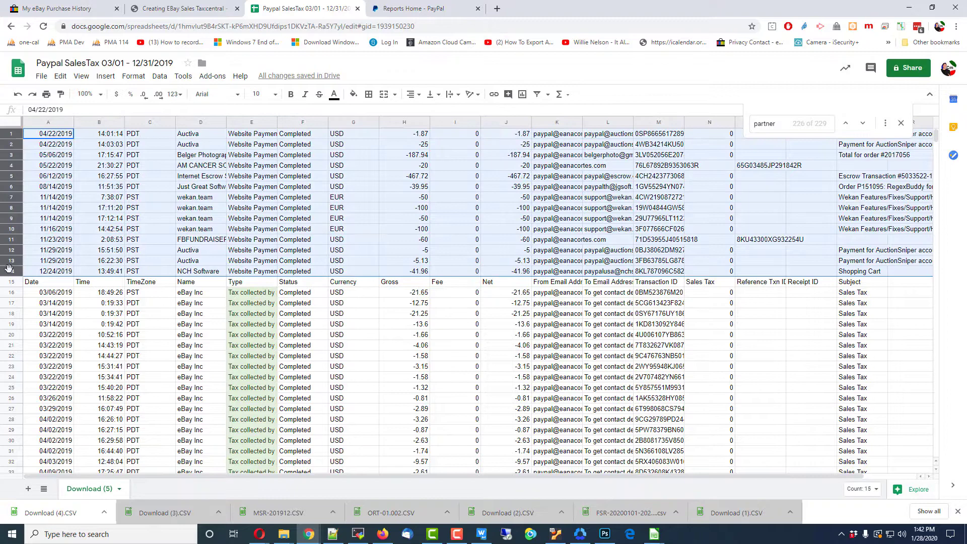
Delete rows 1–14 so the column headings sit in row 1
right_click(11, 271)
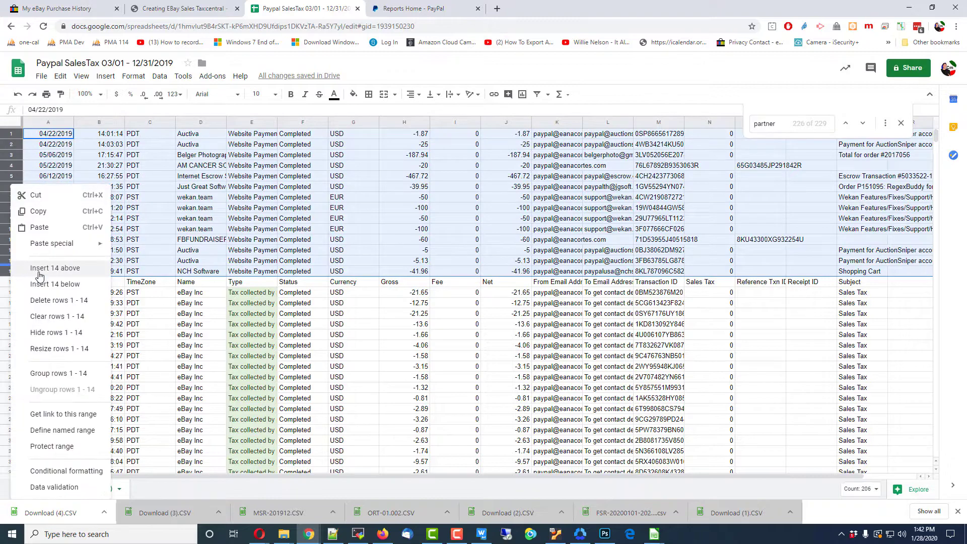
left_click(48, 302)
scroll(101, 267, "down", 20)
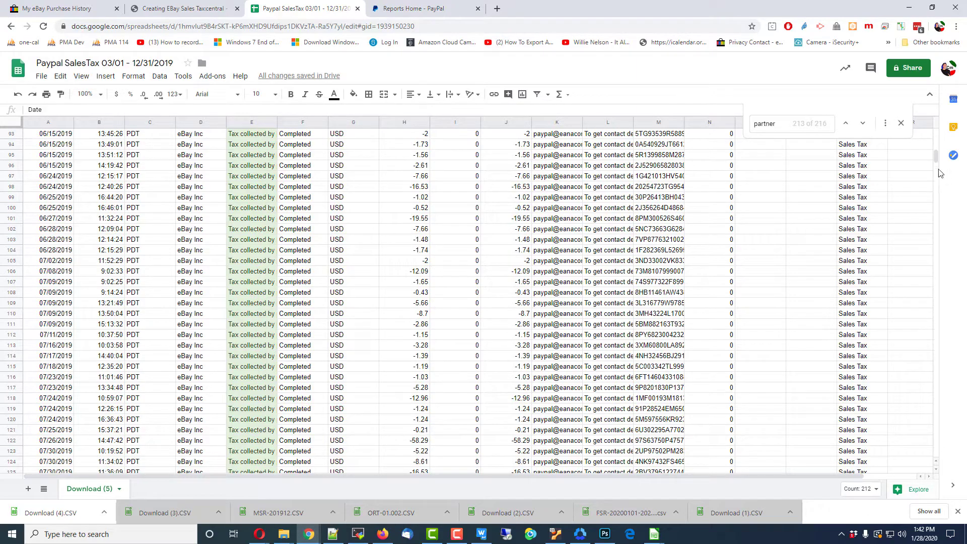
Select row 228, the first non-eBay transaction row
left_click_drag(935, 159, 935, 183)
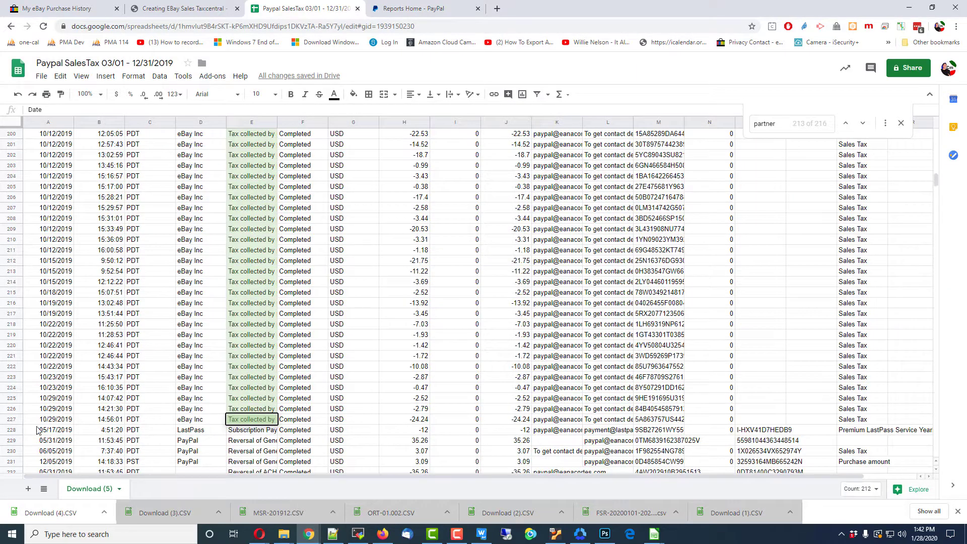
left_click(11, 430)
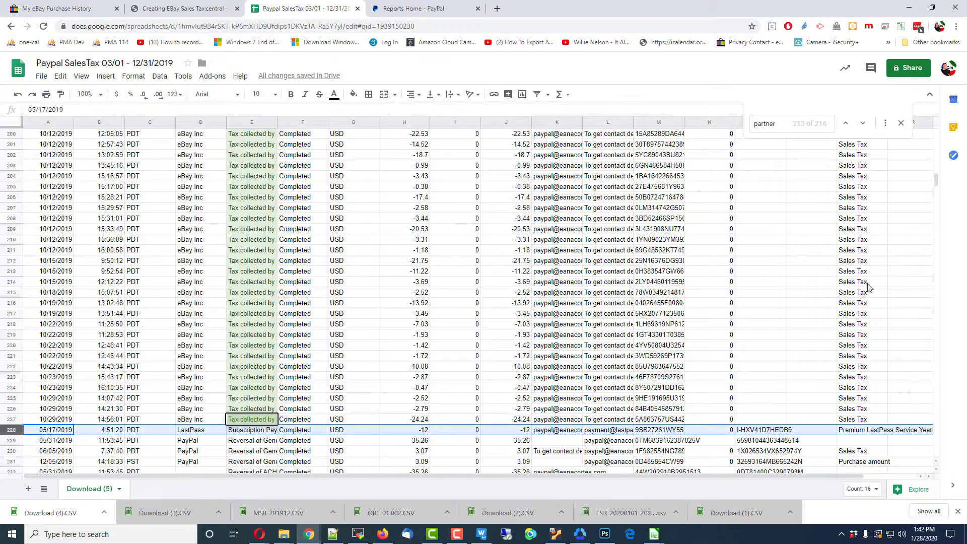
left_click_drag(938, 181, 916, 461)
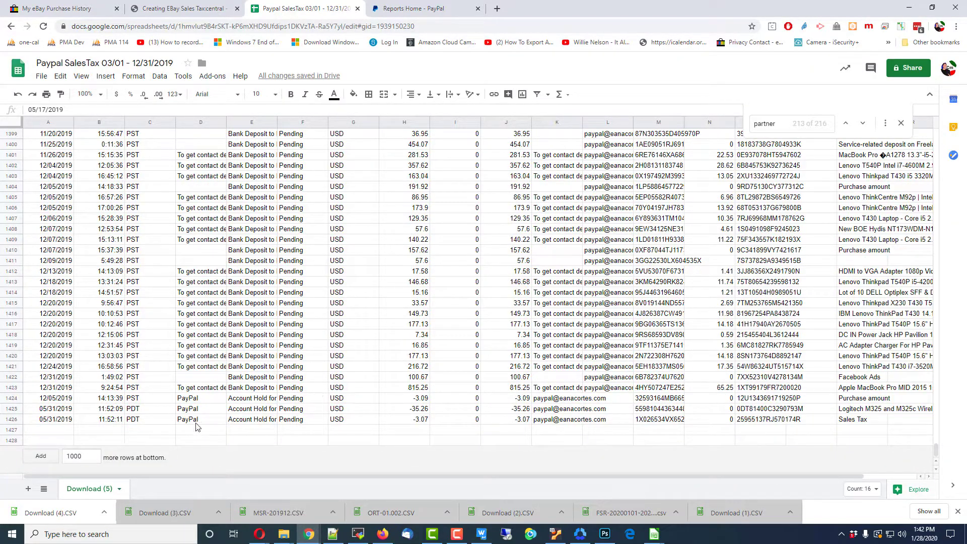
Extend the row selection from row 228 down to row 1426
left_click(11, 419, "shift")
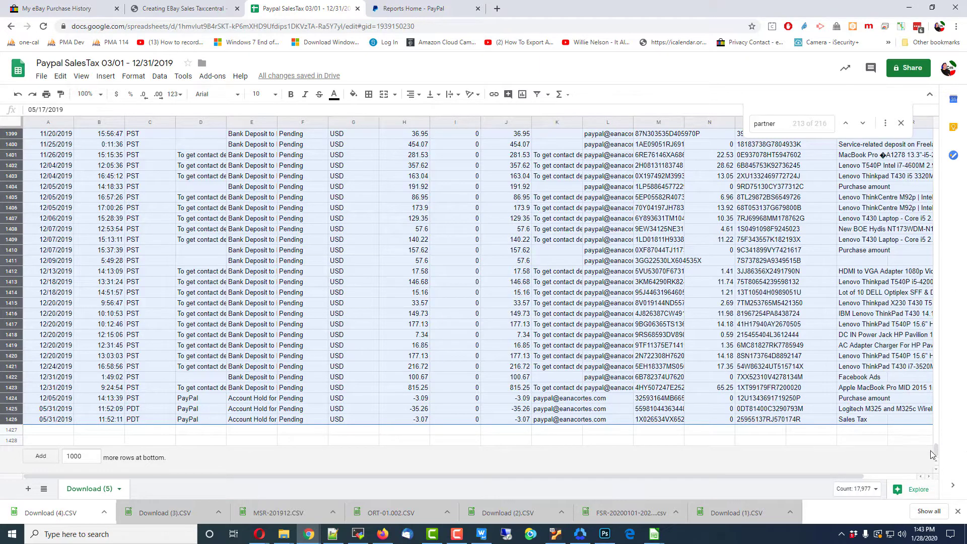
left_click_drag(936, 450, 937, 435)
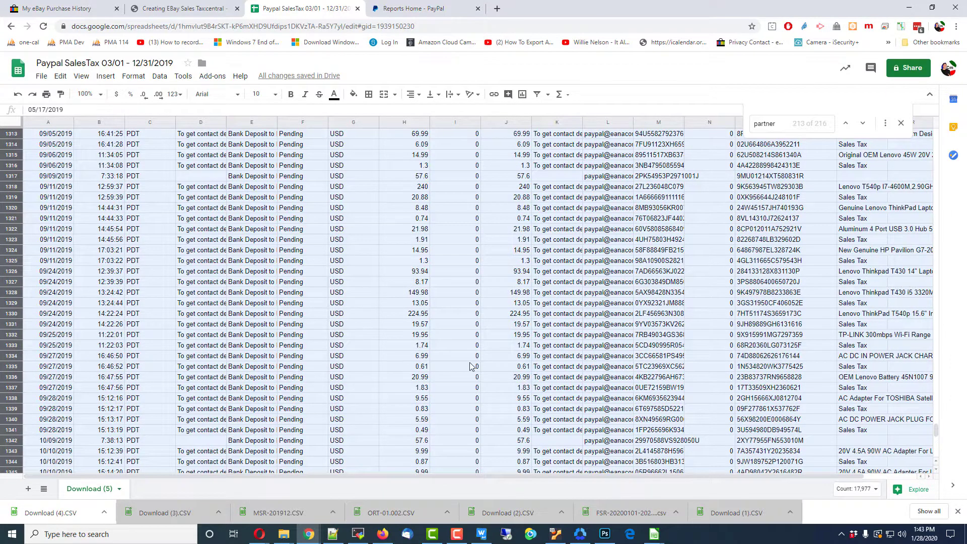
Copy the 1.83 Gross amount from row 1337
left_click(421, 372)
double_click(424, 378)
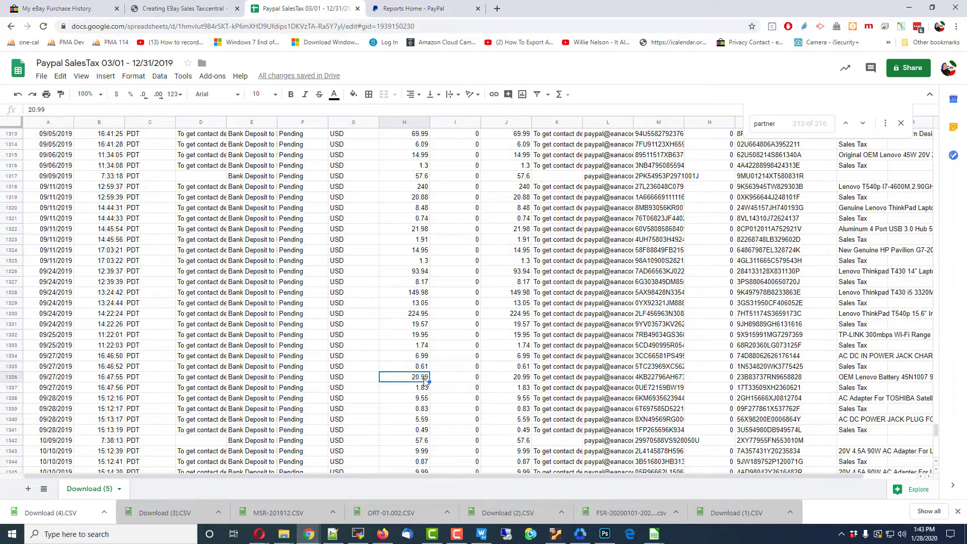
left_click_drag(409, 377, 452, 379)
left_click(841, 391)
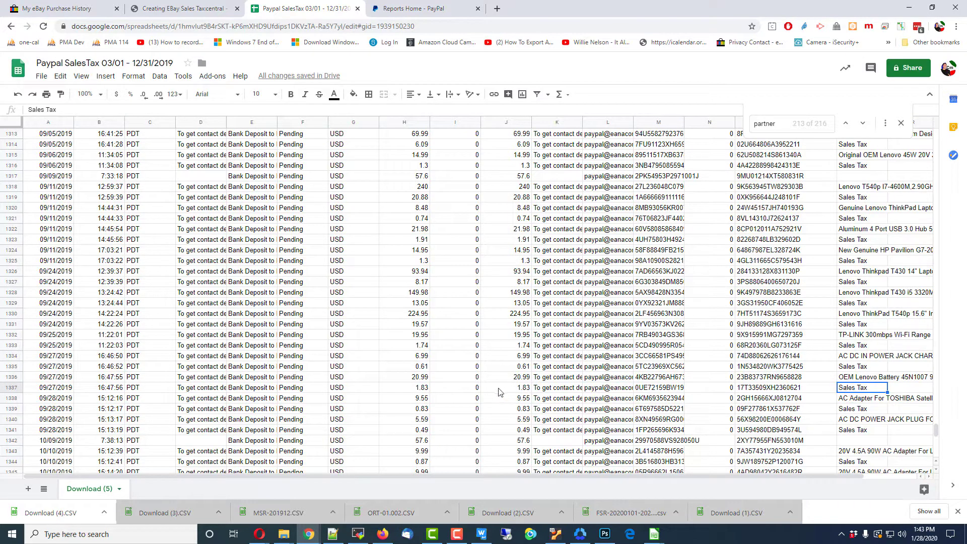
double_click(427, 389)
left_click_drag(428, 389, 478, 399)
key("ctrl+c")
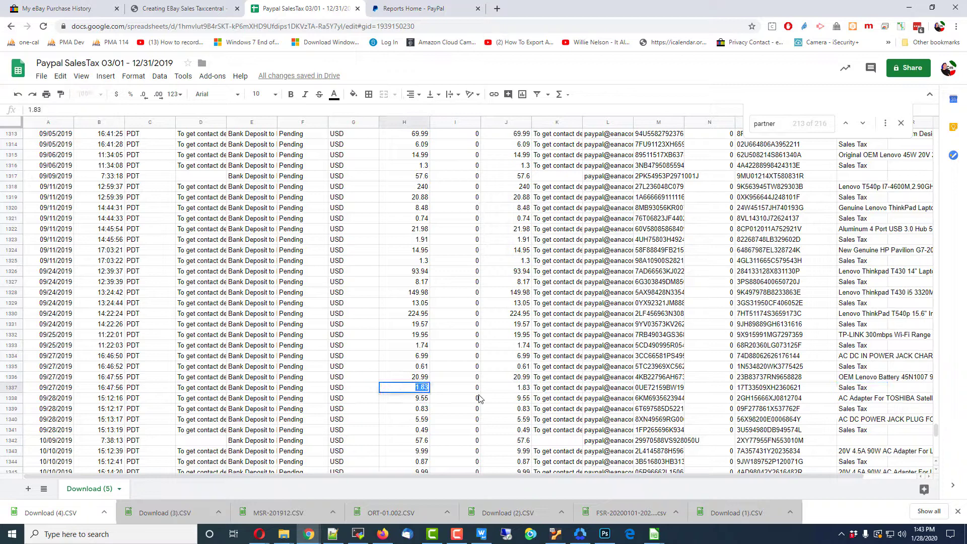
left_click(106, 167)
Search the sheet for 1.83 and step through its 8 matches
key("ctrl+f")
key("ctrl+v")
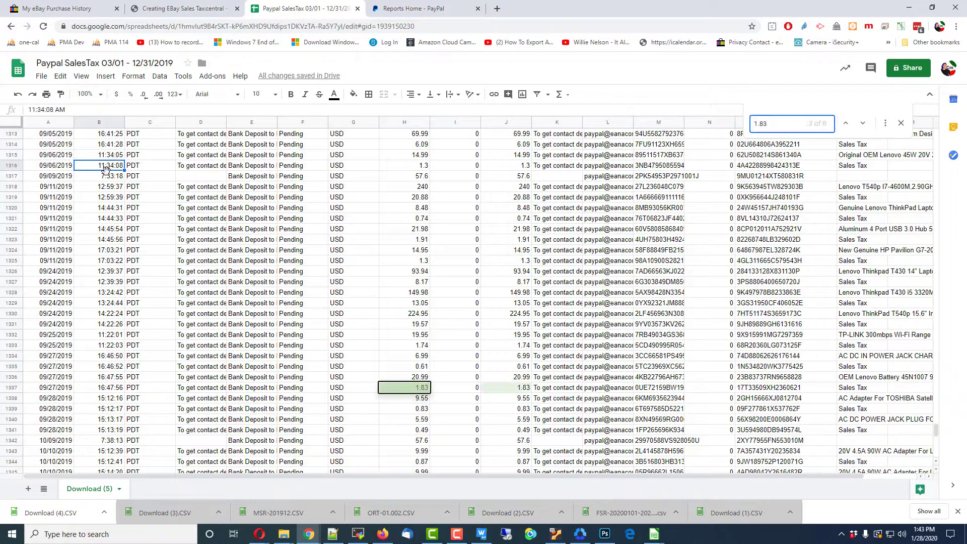
key("Return")
key("Return")
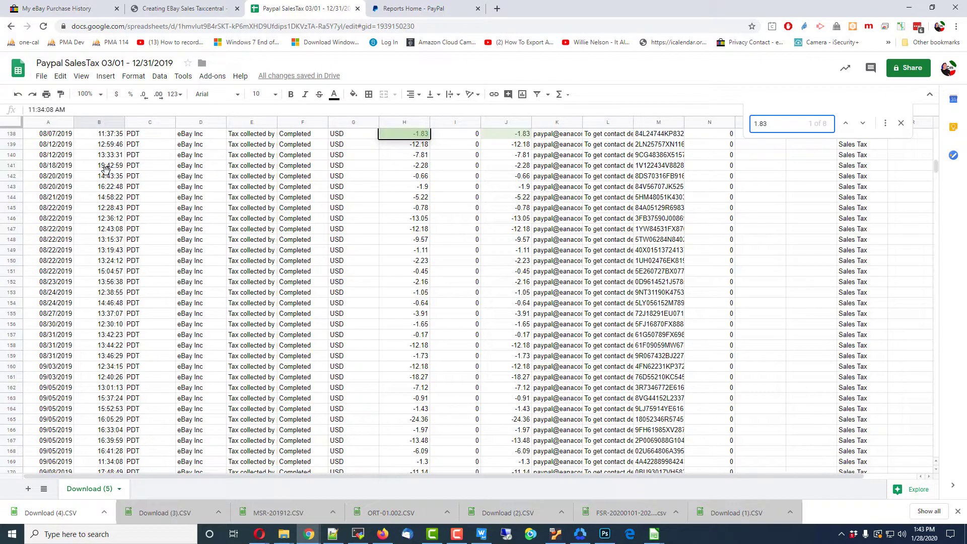
scroll(242, 146, "up", 1)
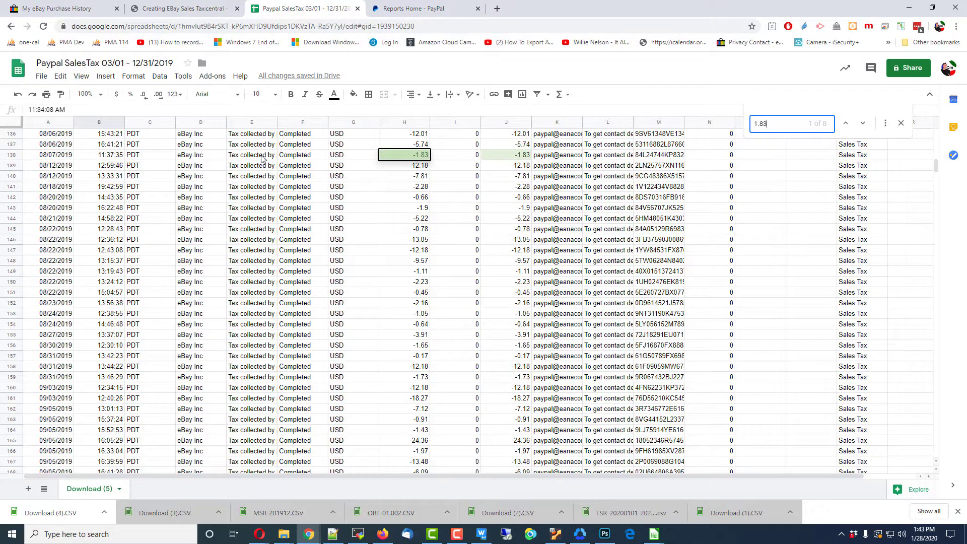
key("Return")
key("Return")
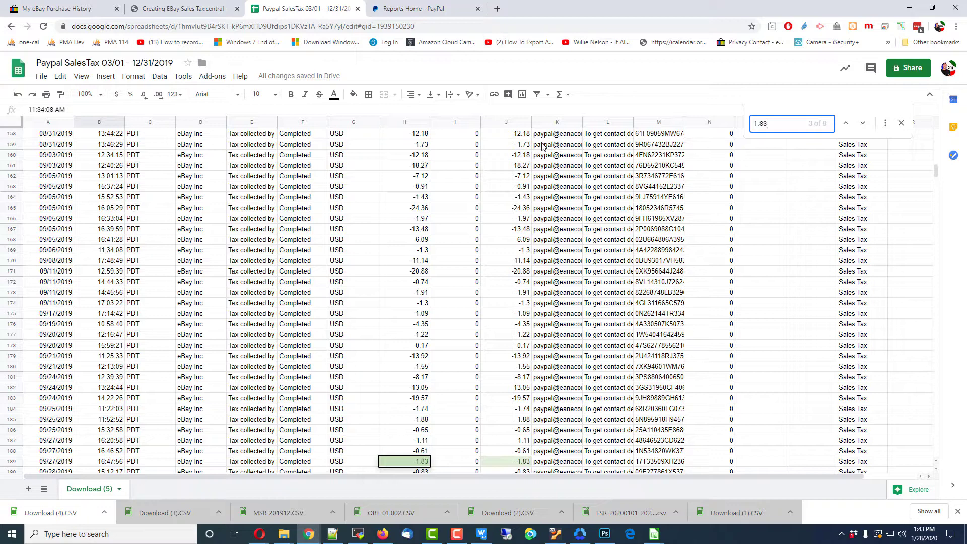
key("Return")
key("Return")
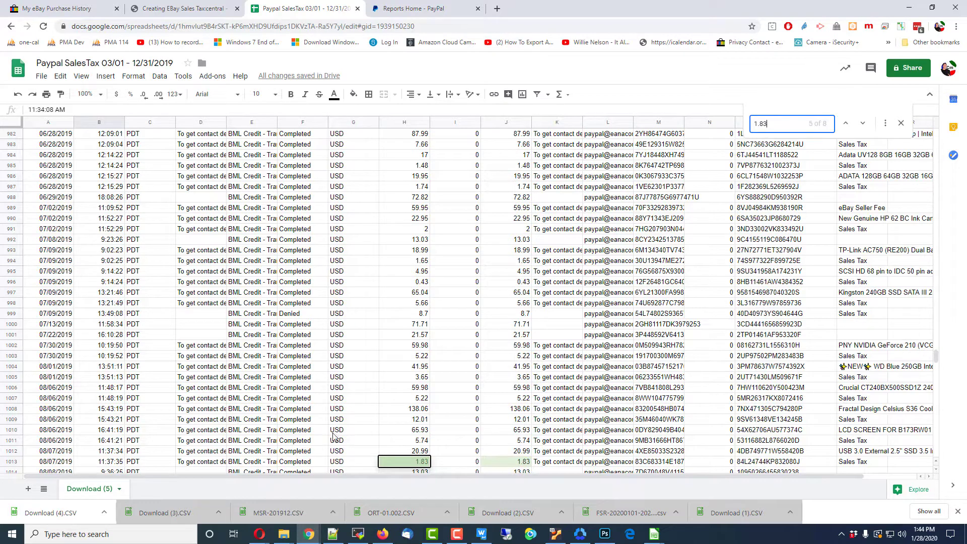
key("Return")
key("Return")
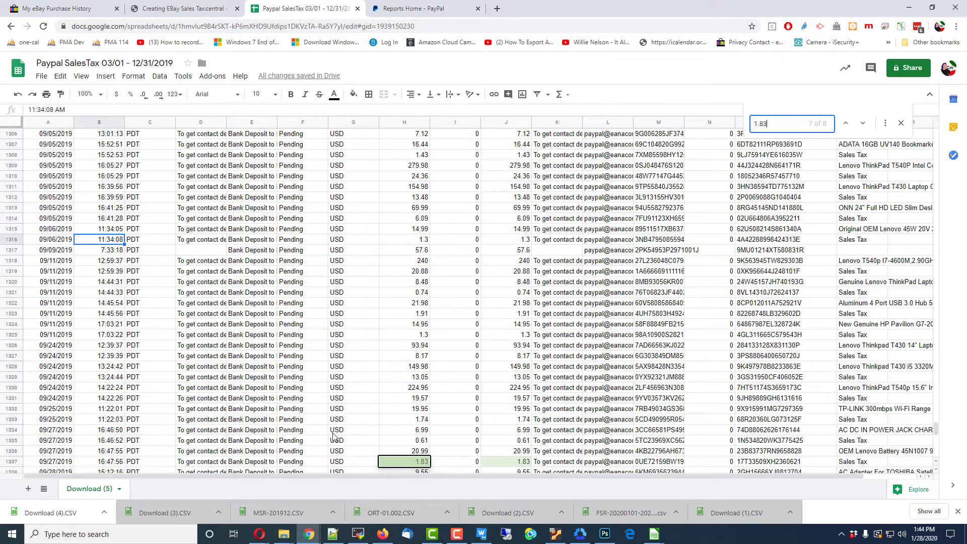
key("Return")
key("Return")
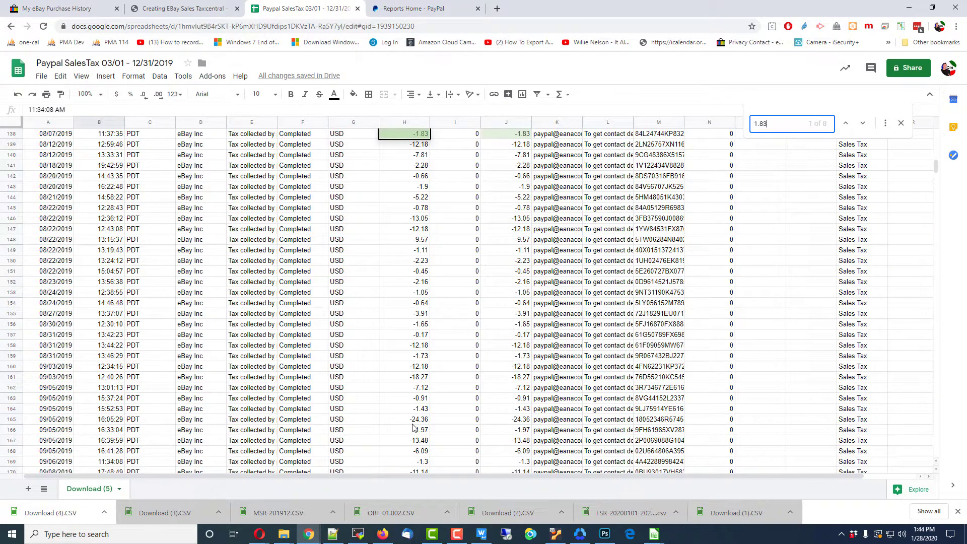
scroll(418, 428, "down", 13)
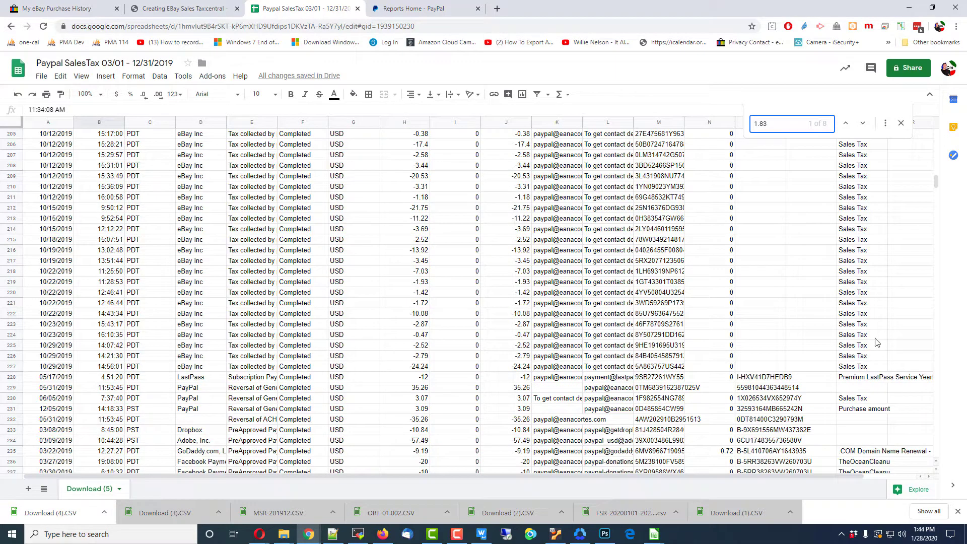
left_click_drag(938, 183, 940, 413)
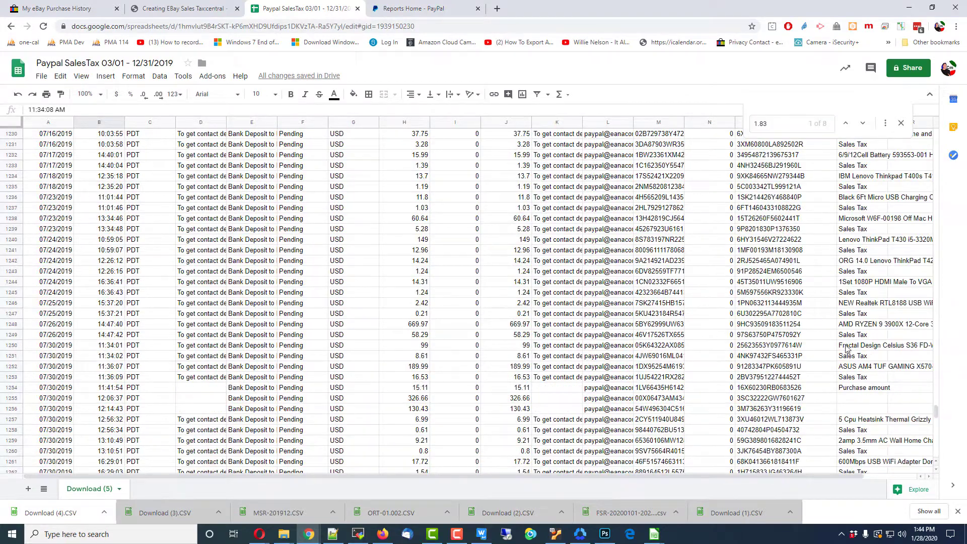
Pick the 0.21 Sales Tax amount in row 1247 and search the sheet for 0.21
left_click(856, 313)
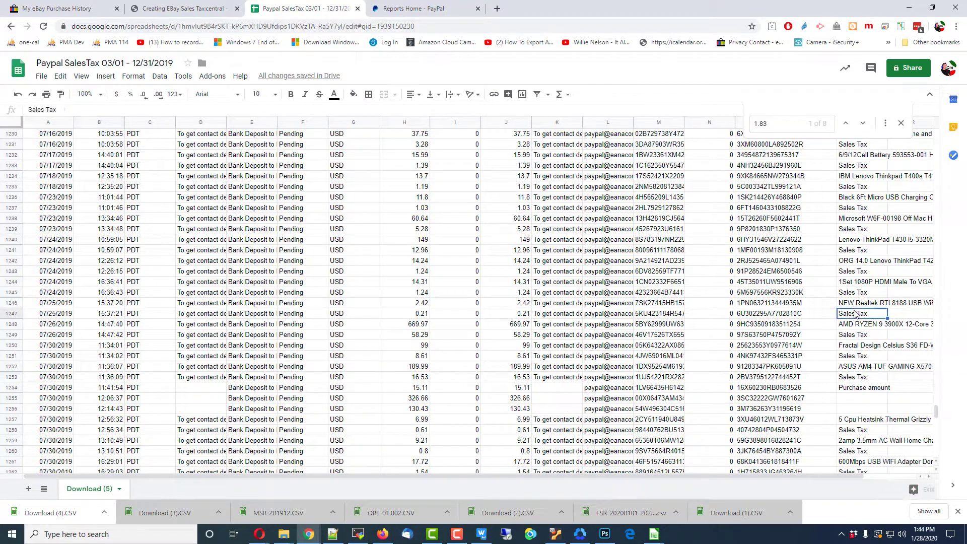
left_click(424, 316)
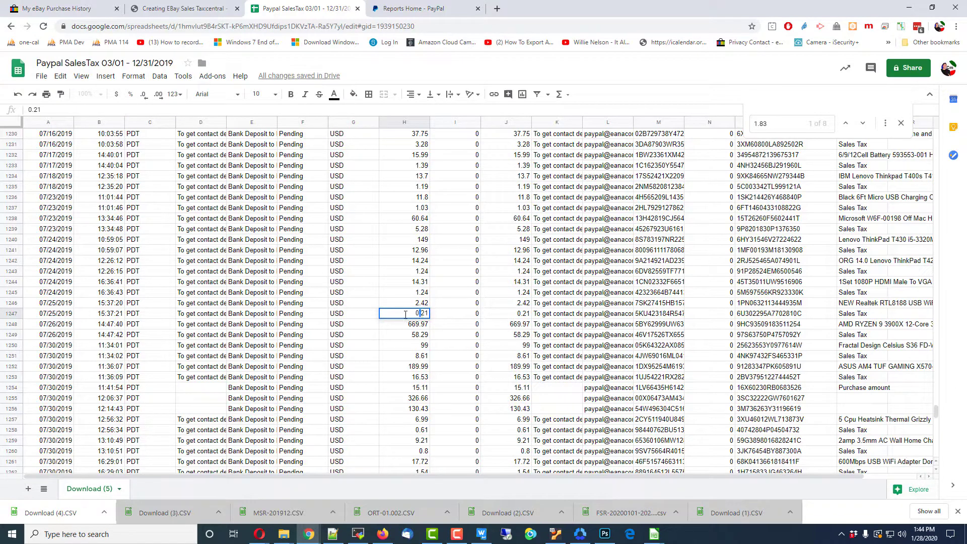
left_click(391, 282)
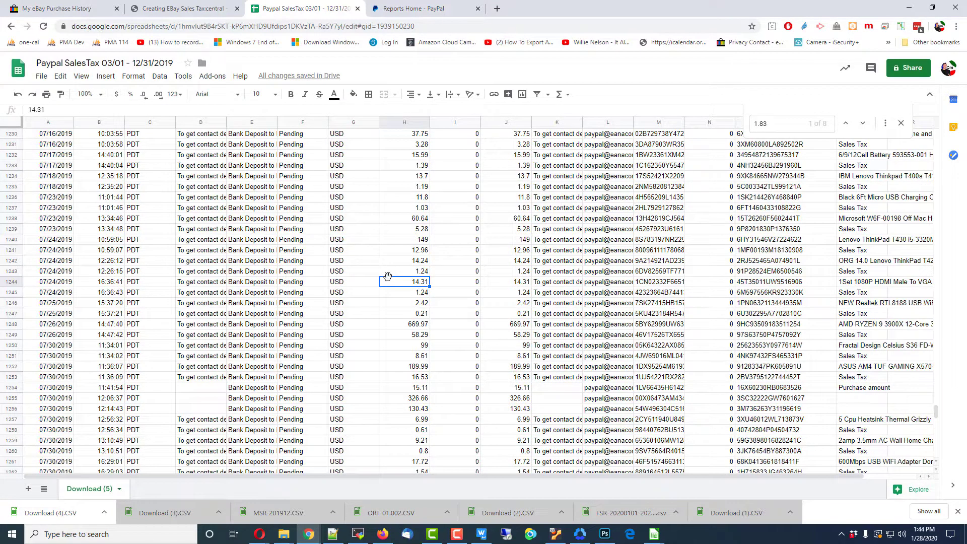
key("ctrl+f")
type("0.21")
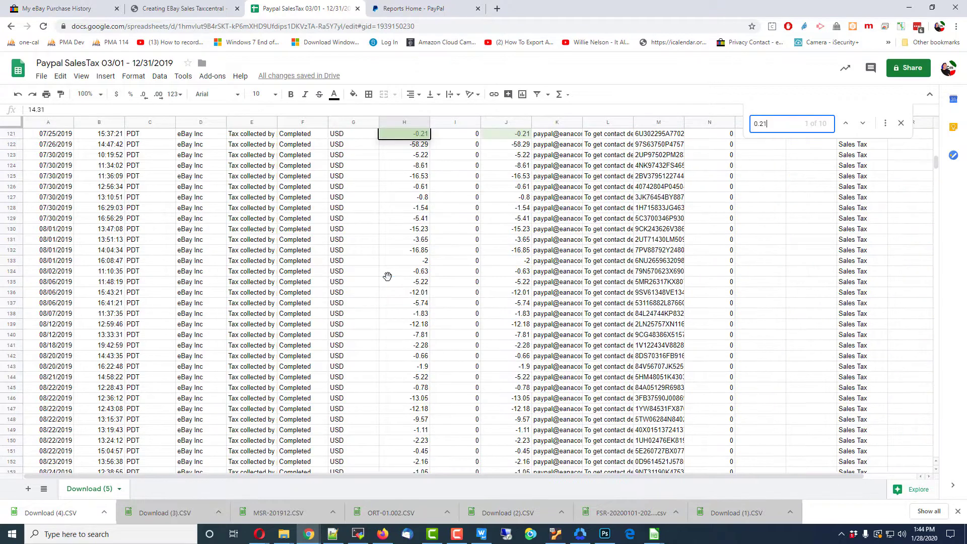
Cycle through the 0.21 matches until reaching 10 of 10
key("Return")
key("Return")
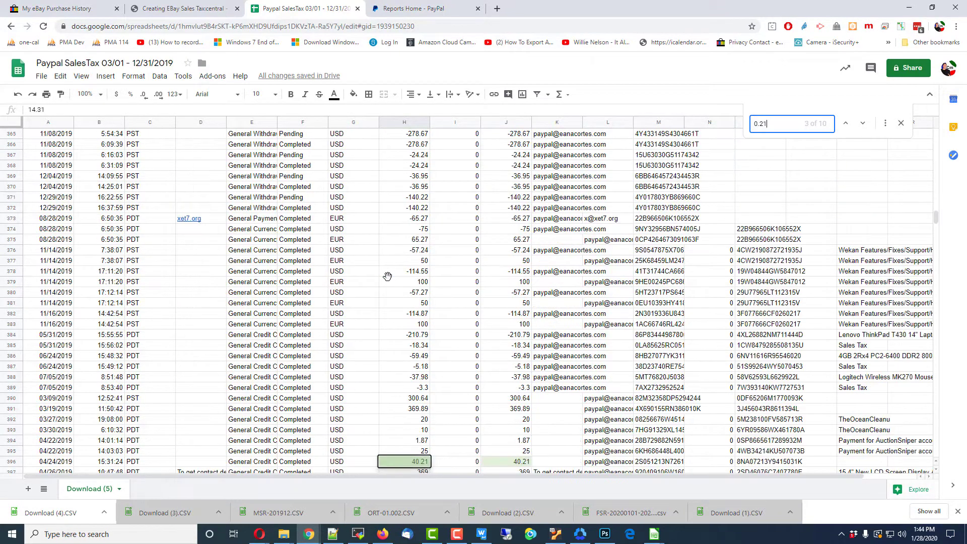
key("Return")
key("Return")
key("Return")
key("Return")
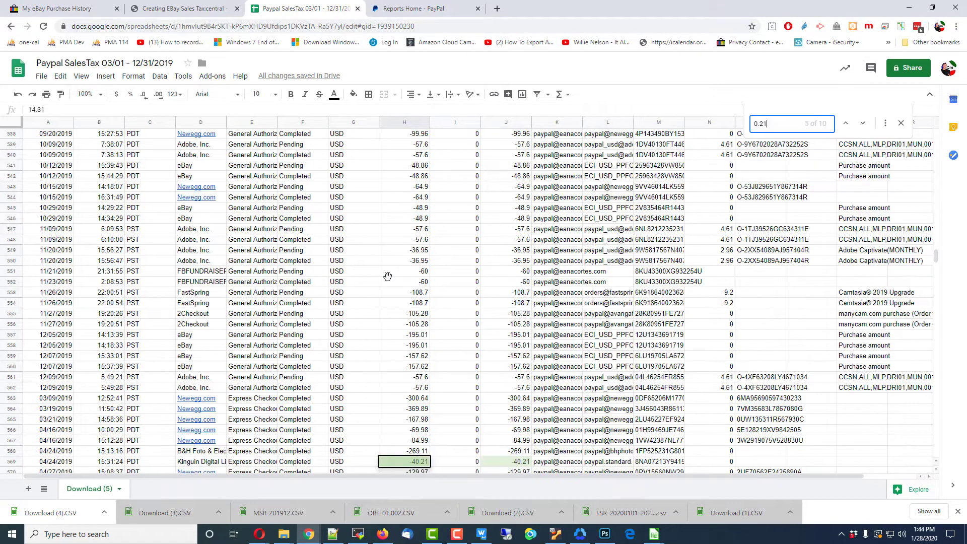
key("Return")
key("Return")
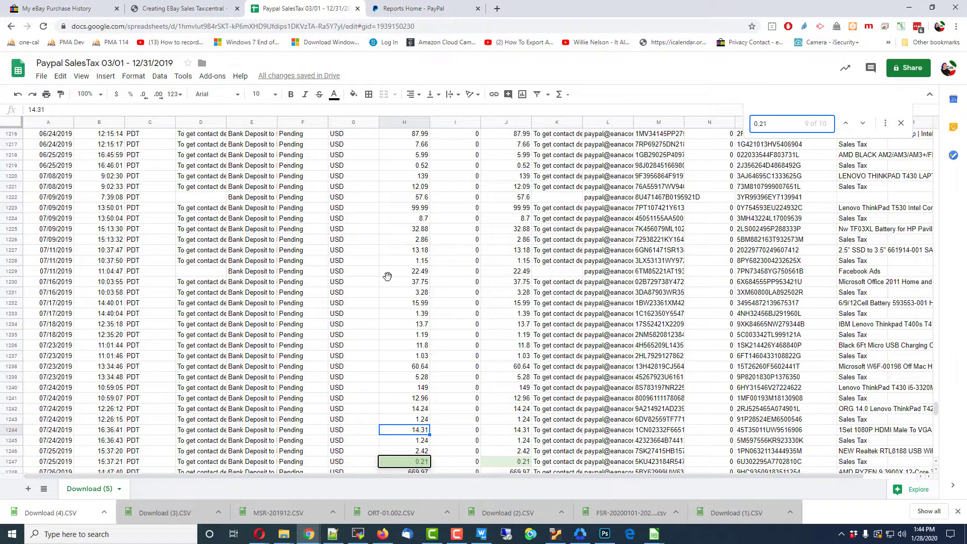
key("Return")
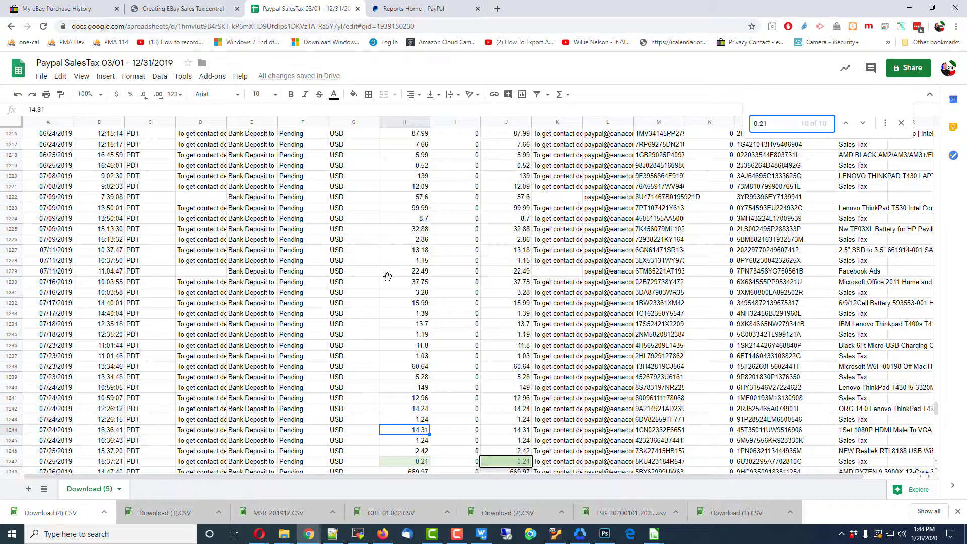
key("Return")
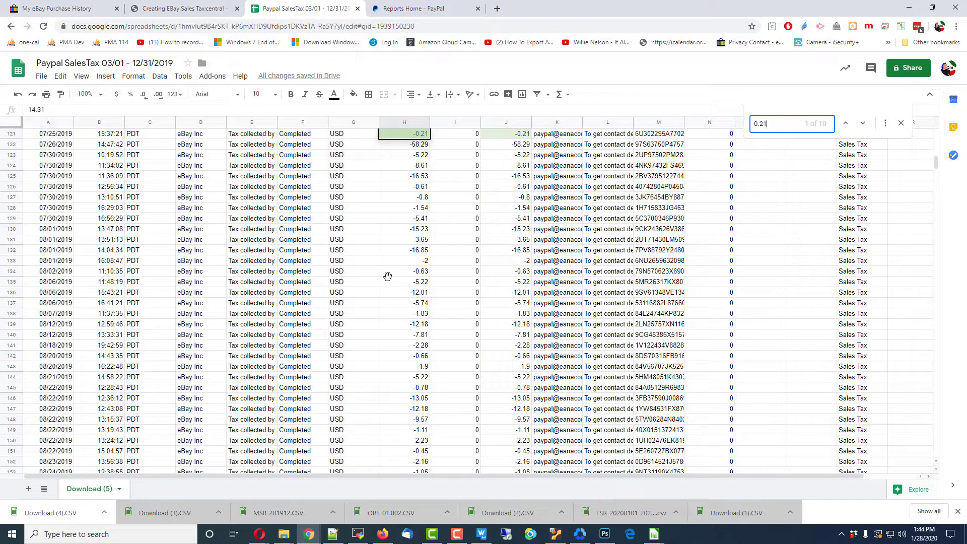
key("Return")
key("Return")
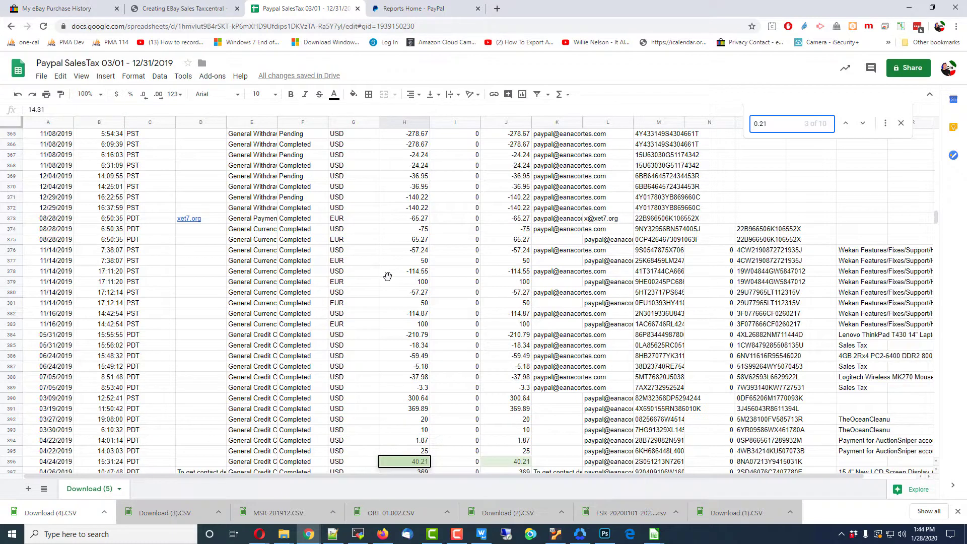
key("Return")
key("Return")
key("Return")
key("Return")
key("Return")
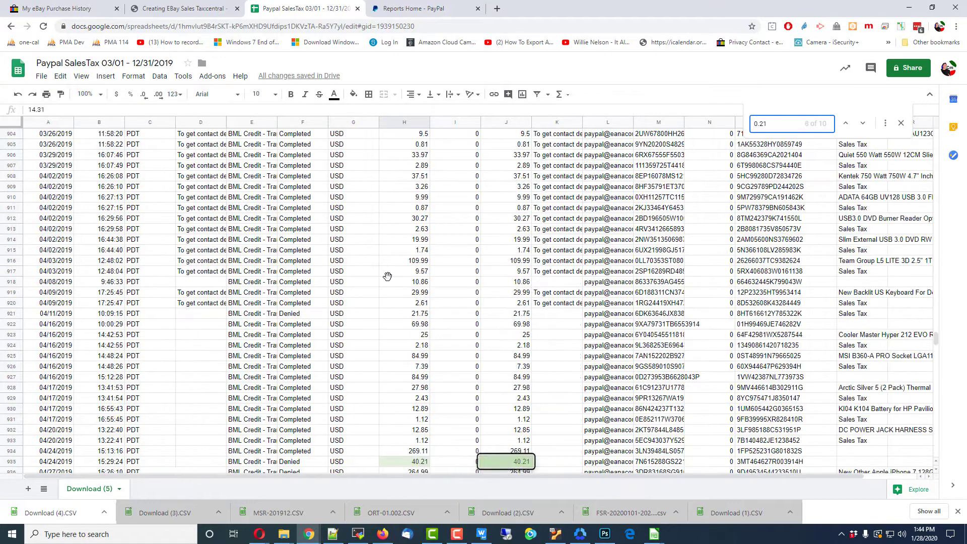
key("Return")
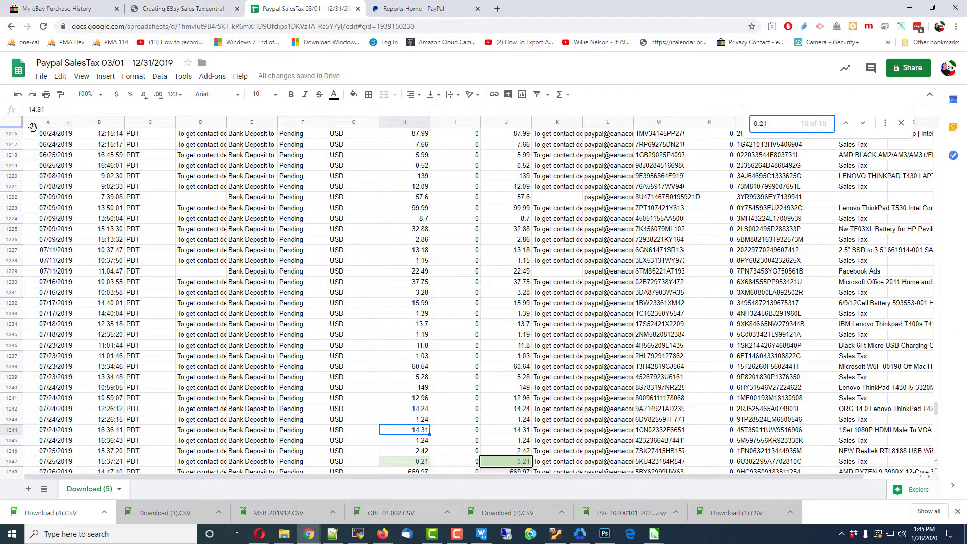
Sort the whole sheet A → Z by Date, oldest first
right_click(61, 127)
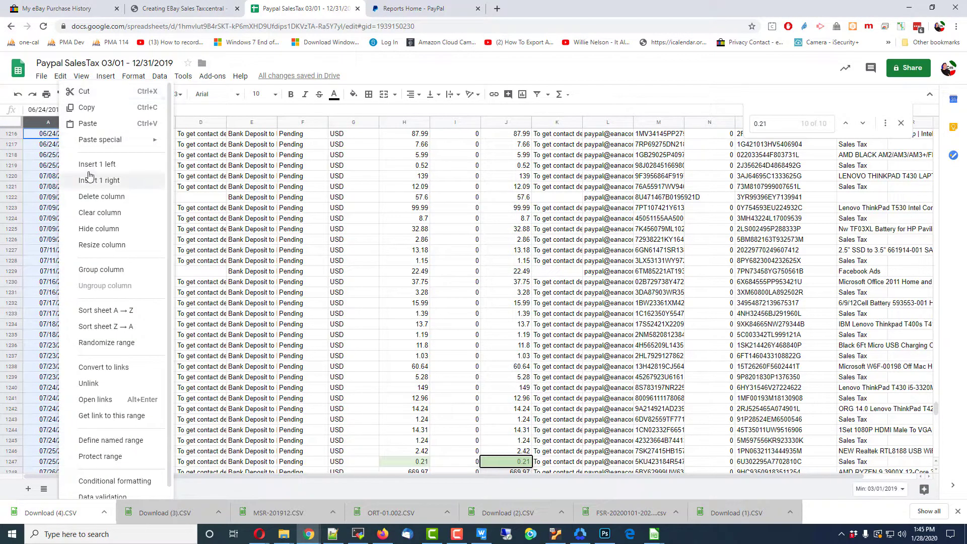
left_click(104, 313)
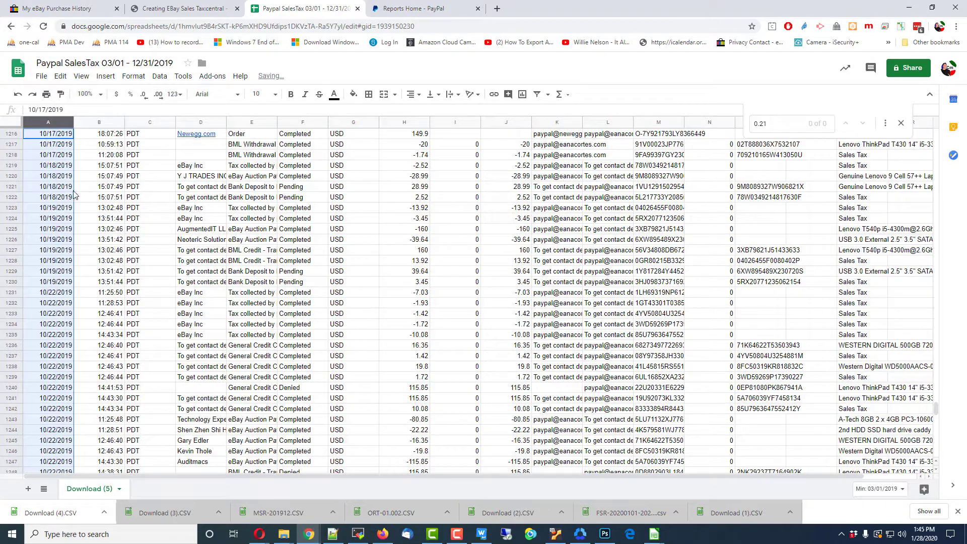
left_click(149, 210)
Recheck the 0.21 matches, then close the search
key("ctrl+f")
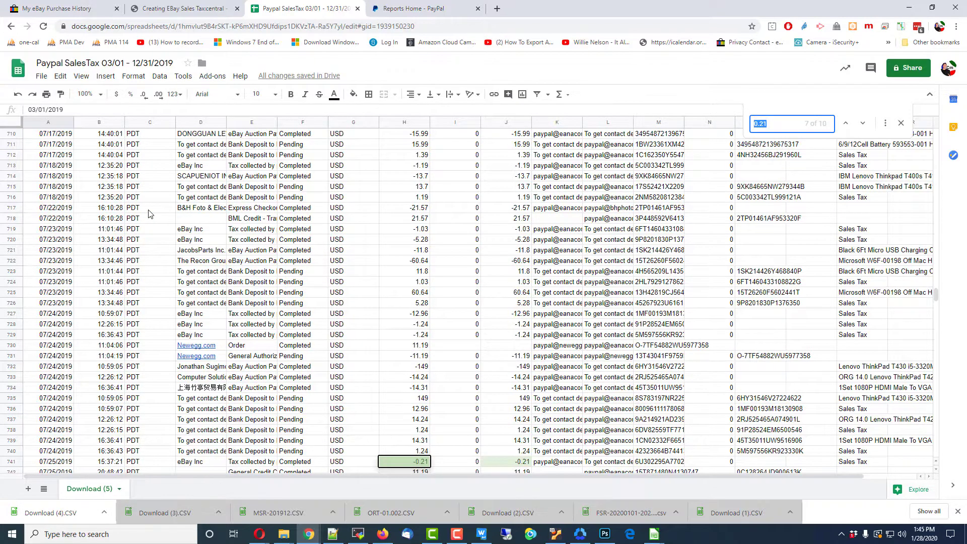
scroll(227, 252, "down", 4)
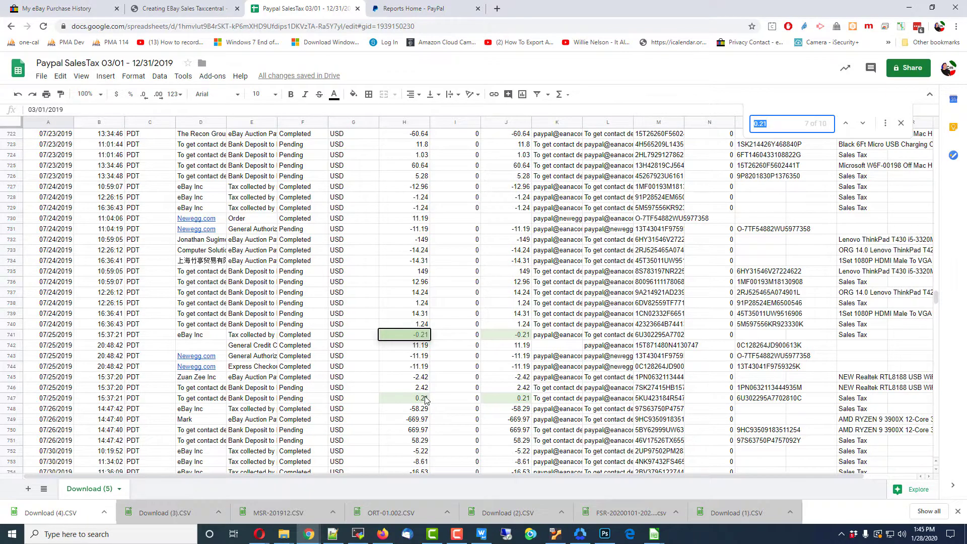
scroll(425, 399, "down", 4)
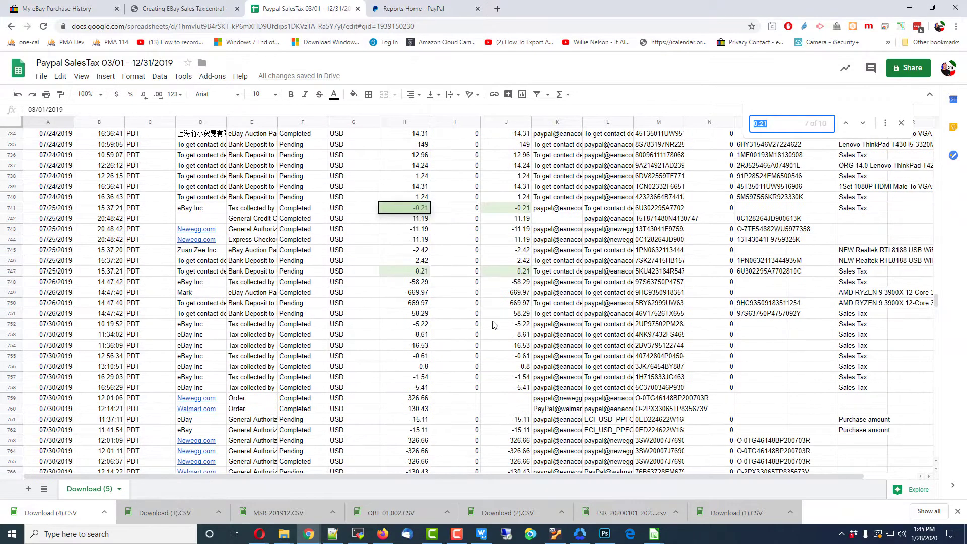
key("Return")
key("Return")
key("Return")
key("Return")
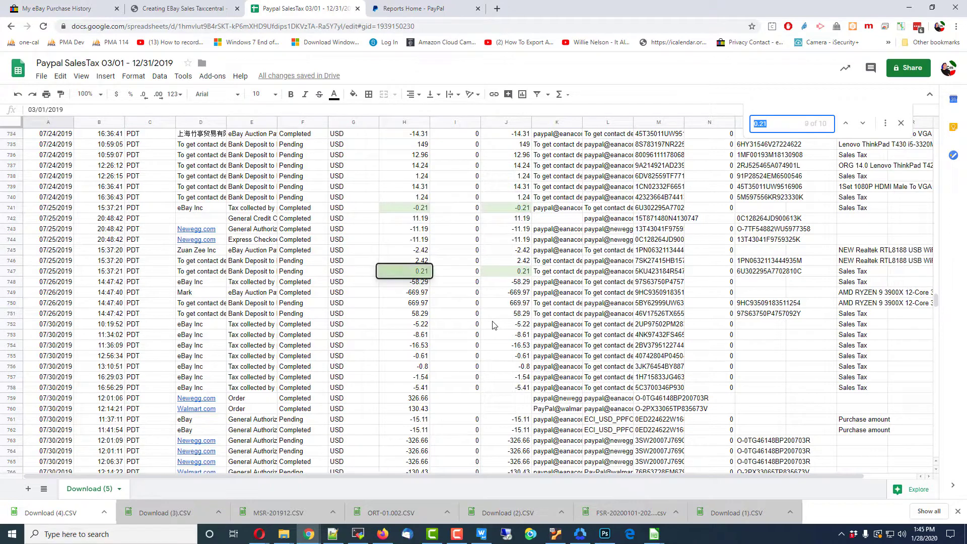
key("Return")
key("Return")
key("Return")
key("Return")
key("Return")
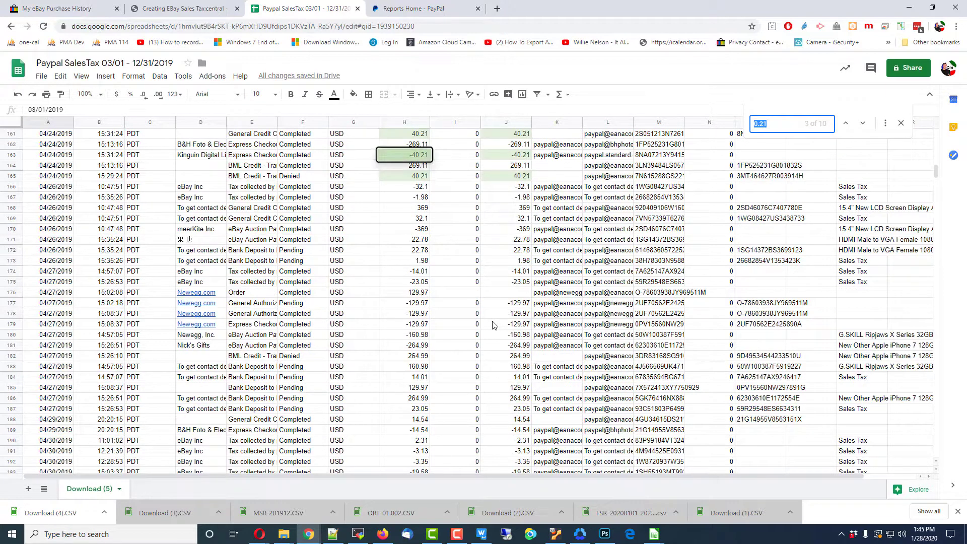
key("Escape")
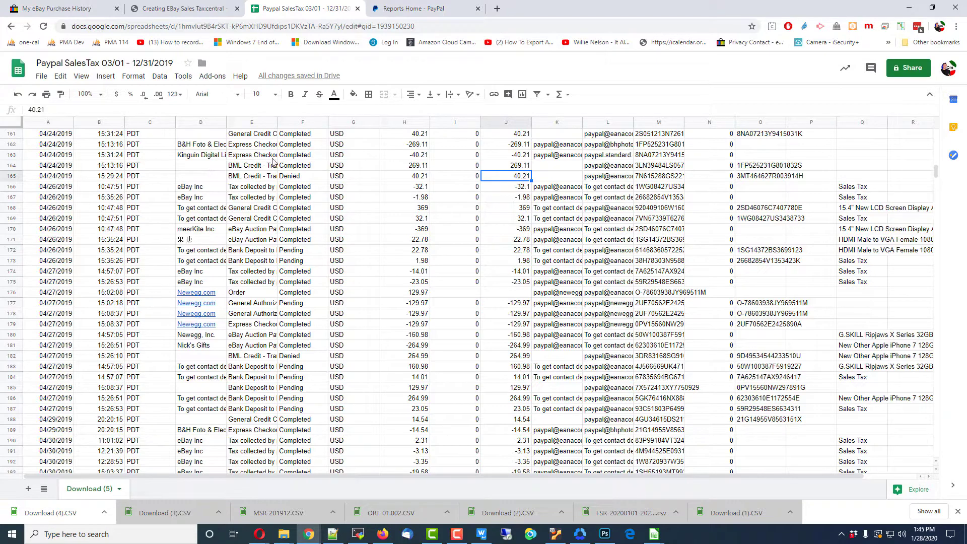
scroll(277, 161, "up", 7)
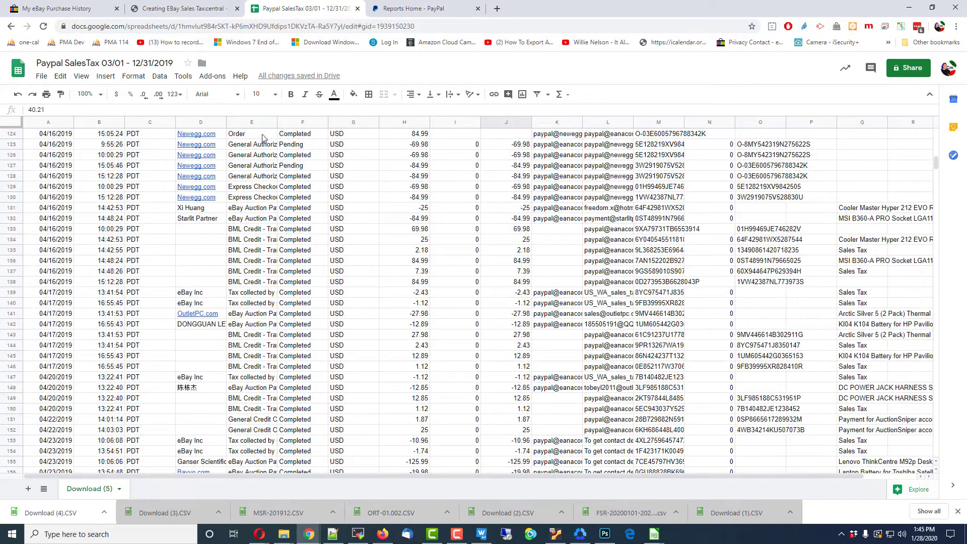
Sort by column E Type Z → A, putting eBay Tax collected by partner rows in rows 2–227
right_click(260, 126)
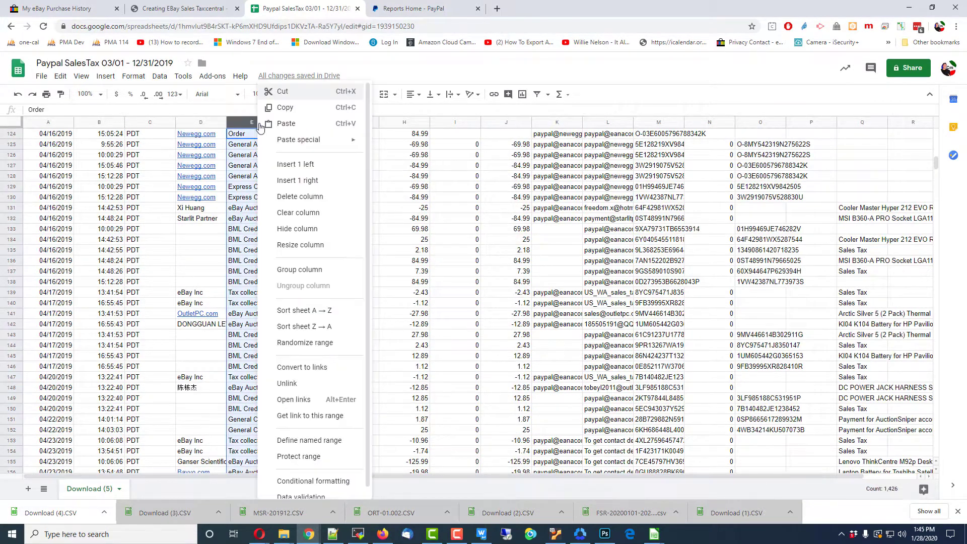
left_click(305, 327)
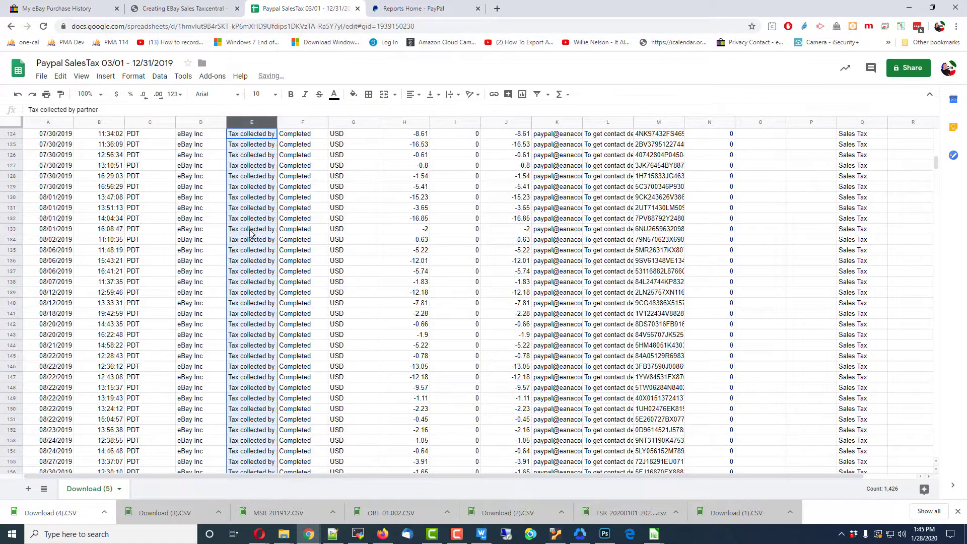
scroll(250, 217, "up", 10)
scroll(249, 214, "up", 14)
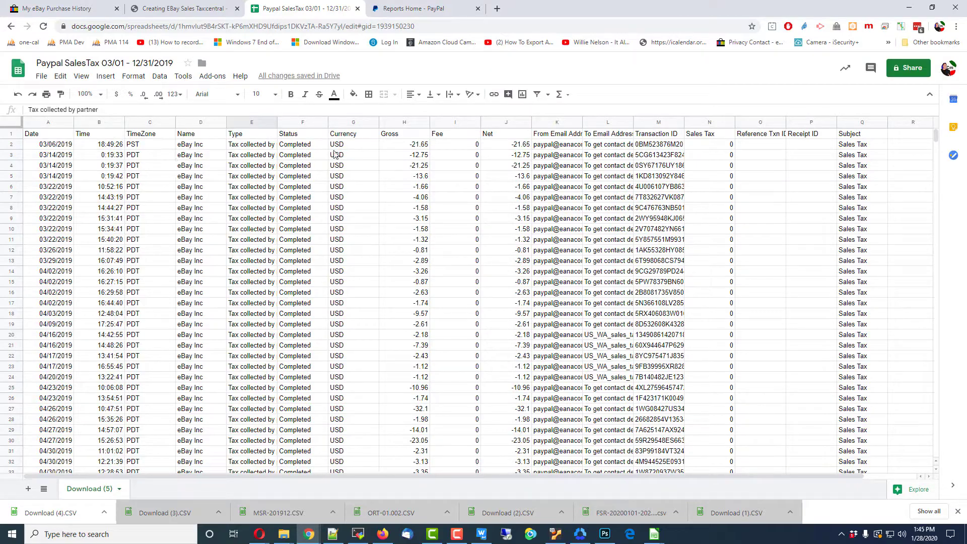
left_click_drag(938, 135, 939, 192)
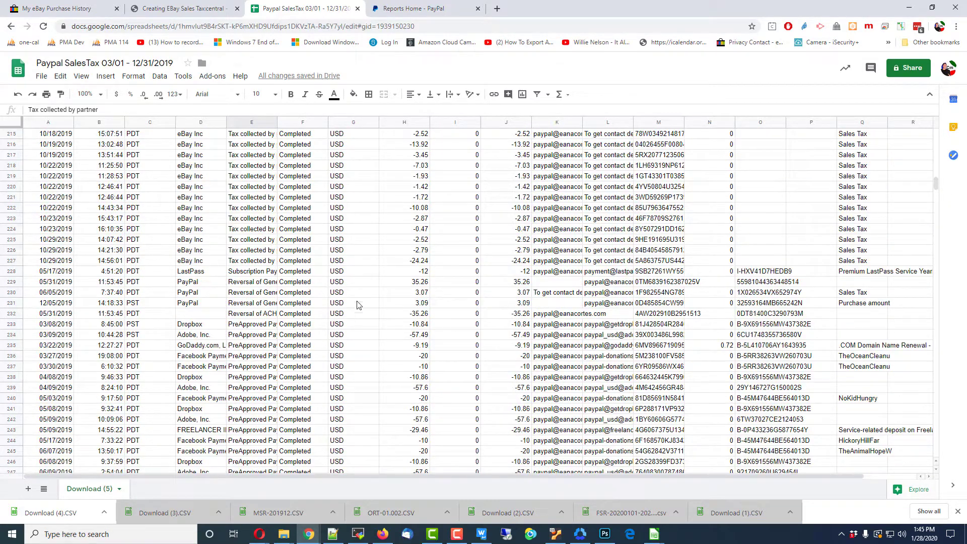
Delete rows 228 through 1426, leaving only the eBay tax-collected rows
left_click(15, 272)
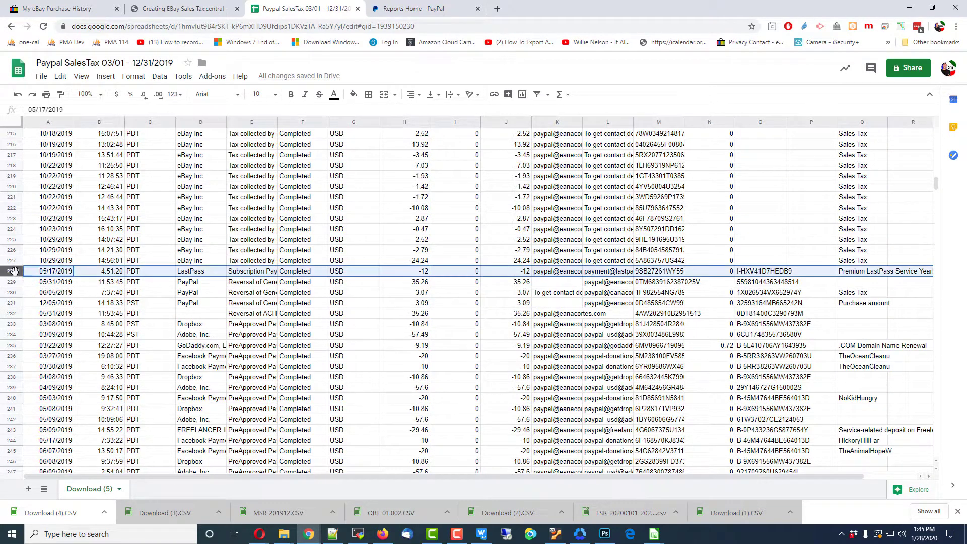
left_click_drag(929, 195, 925, 462)
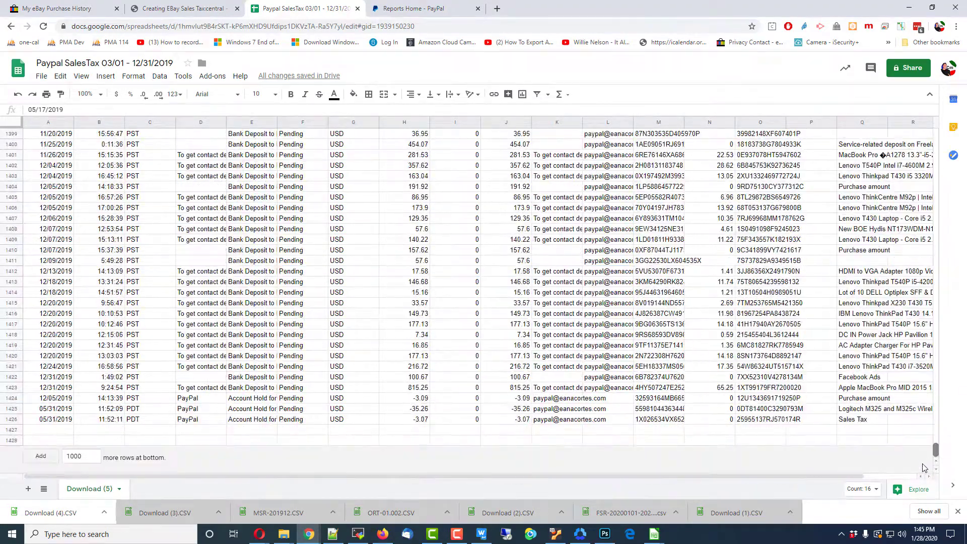
left_click(10, 419, "shift")
right_click(11, 418)
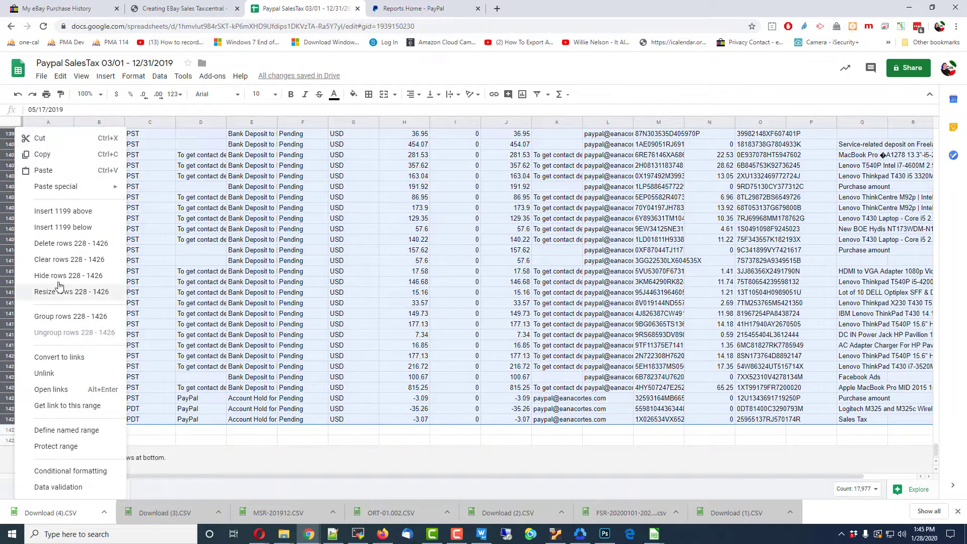
left_click(68, 244)
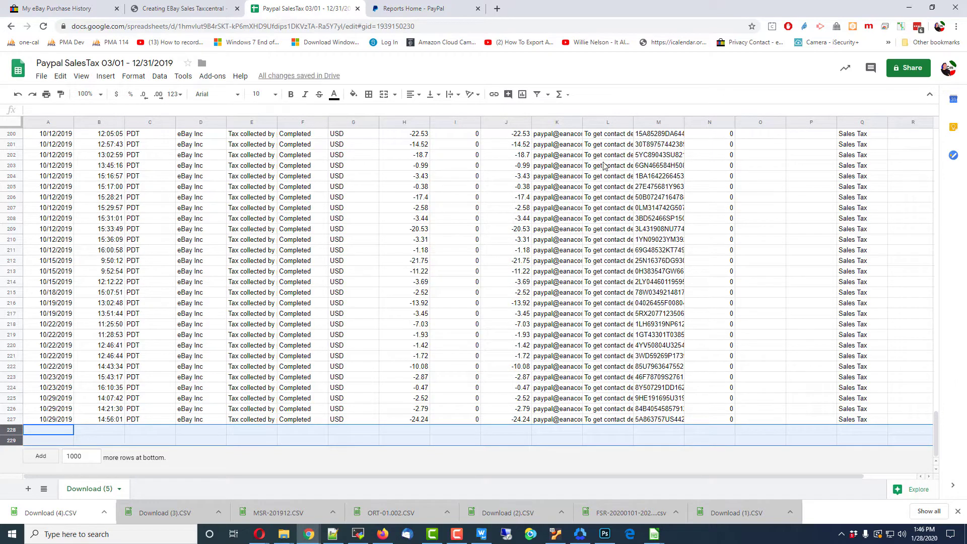
left_click_drag(936, 434, 936, 147)
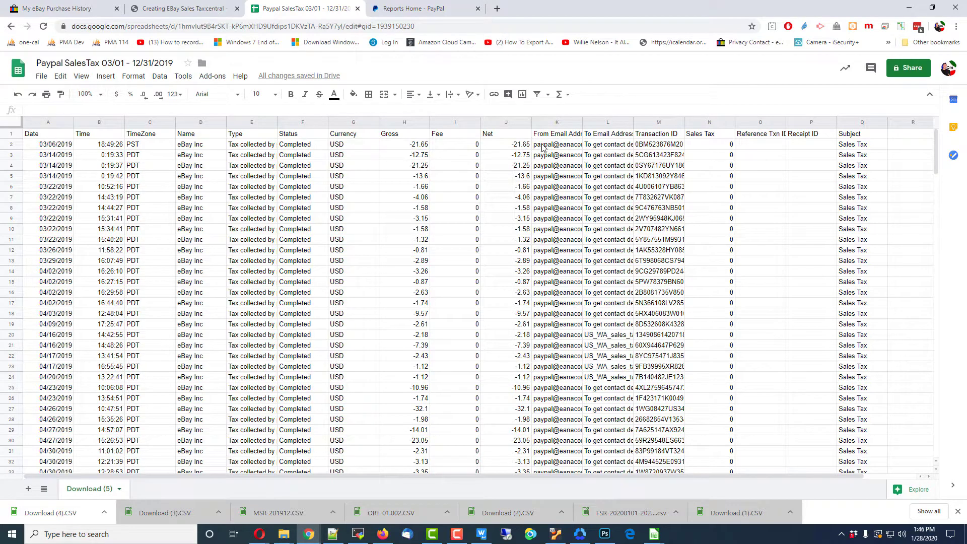
Insert a SUM of Gross amounts H2:H227 in H228, giving -1353.13
left_click(420, 145)
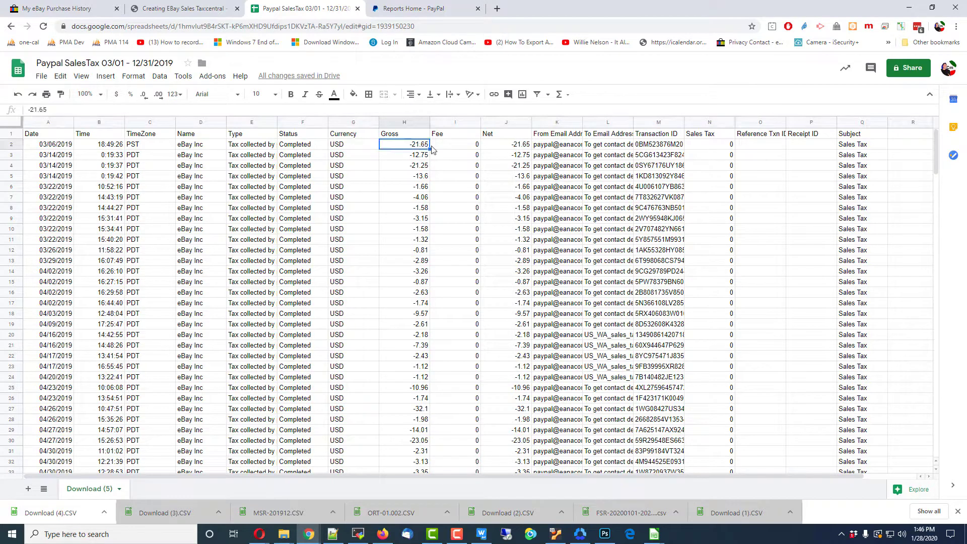
left_click_drag(936, 147, 905, 446)
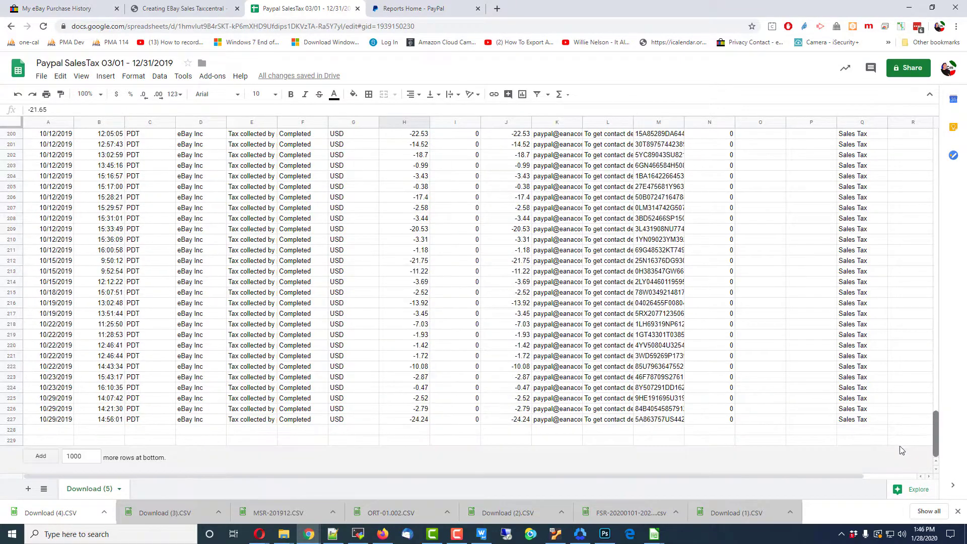
left_click(418, 423, "shift")
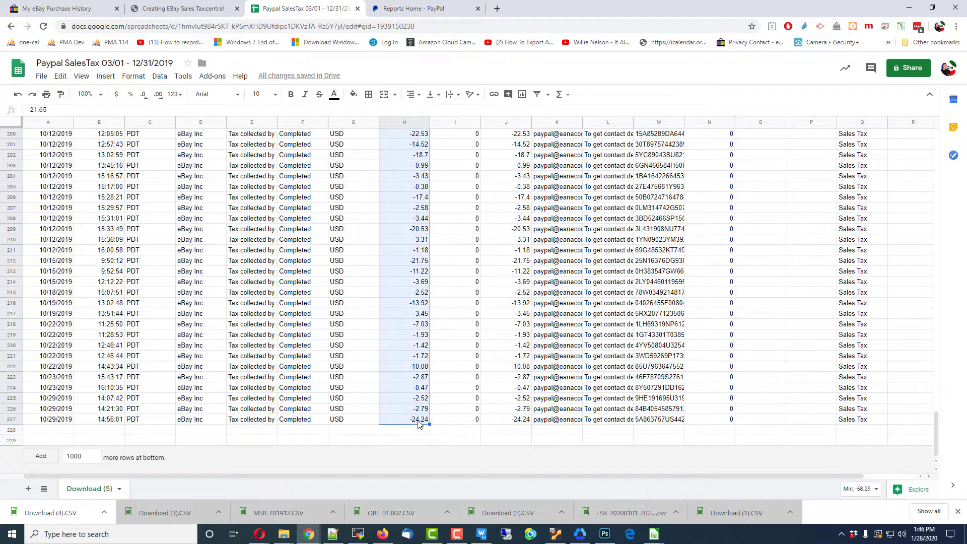
left_click(561, 96)
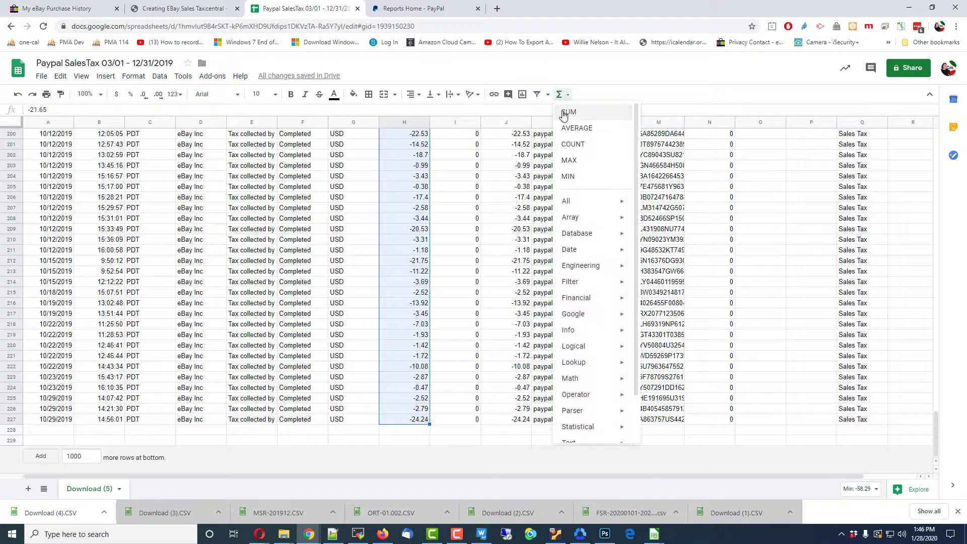
left_click(557, 116)
key("Return")
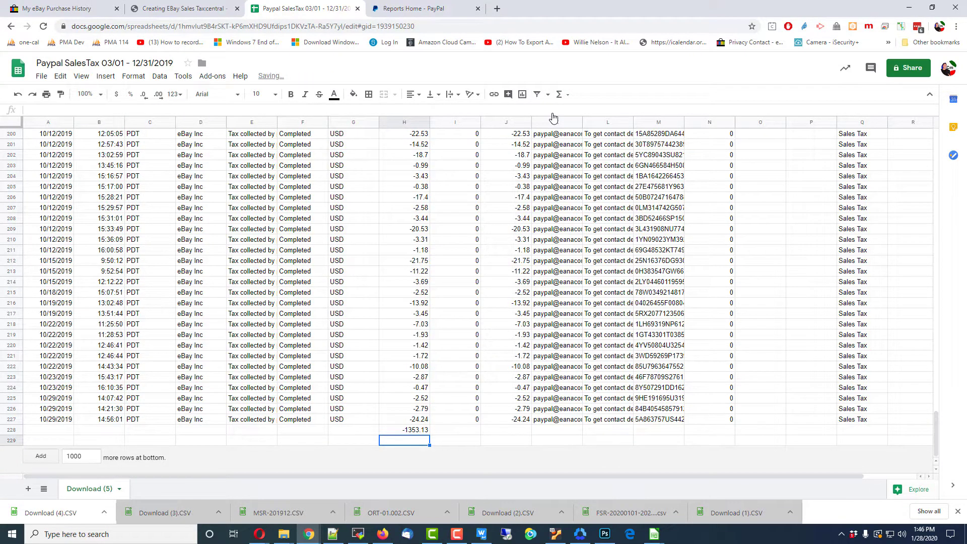